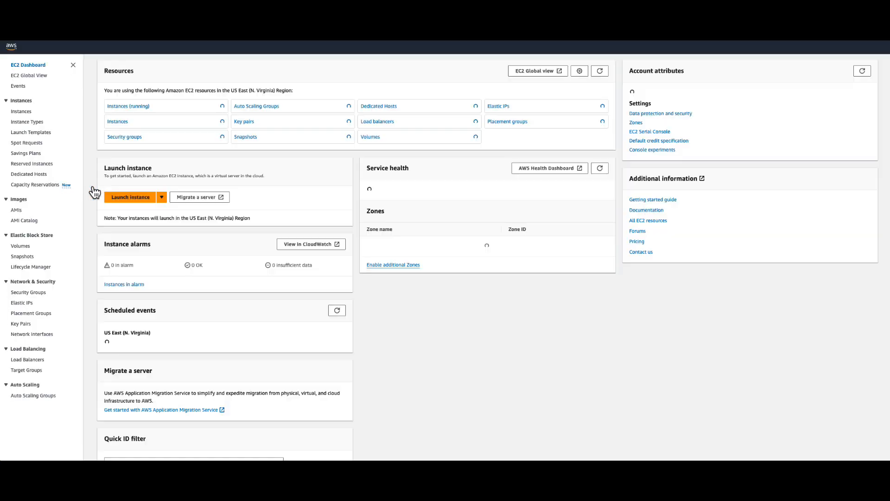
Start launching a new EC2 instance and name it prod-instance.
click(147, 199)
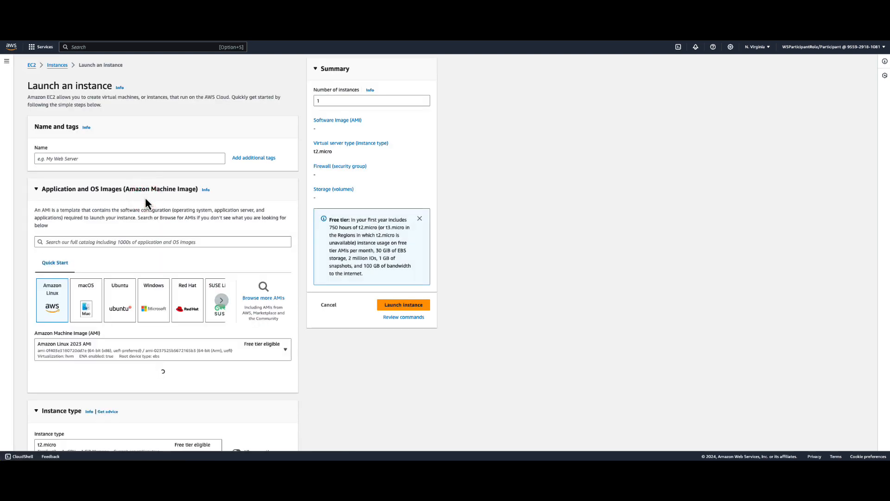
click(89, 158)
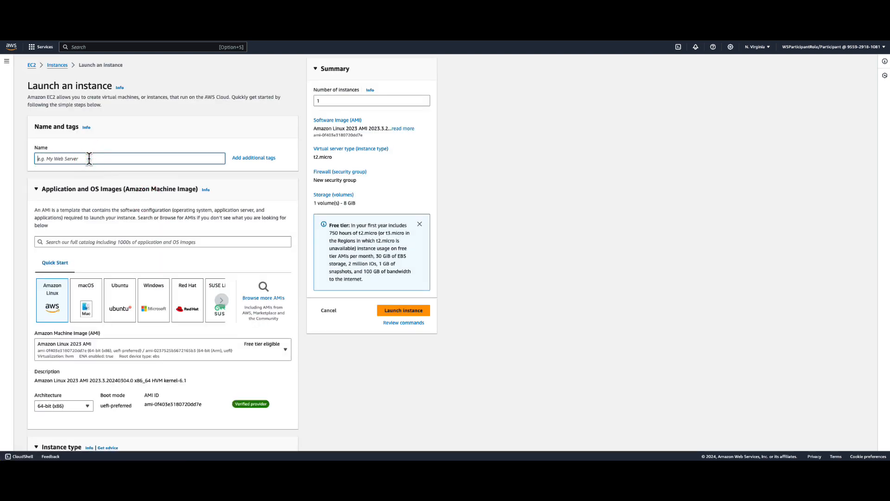
text(prod-instance)
Add a second tag to the production instance with key Env and value prod.
click(261, 159)
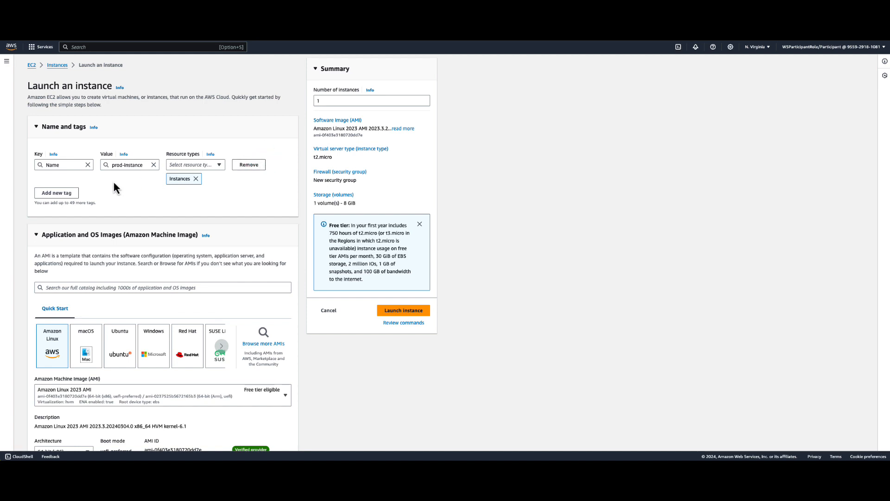
click(55, 195)
click(57, 207)
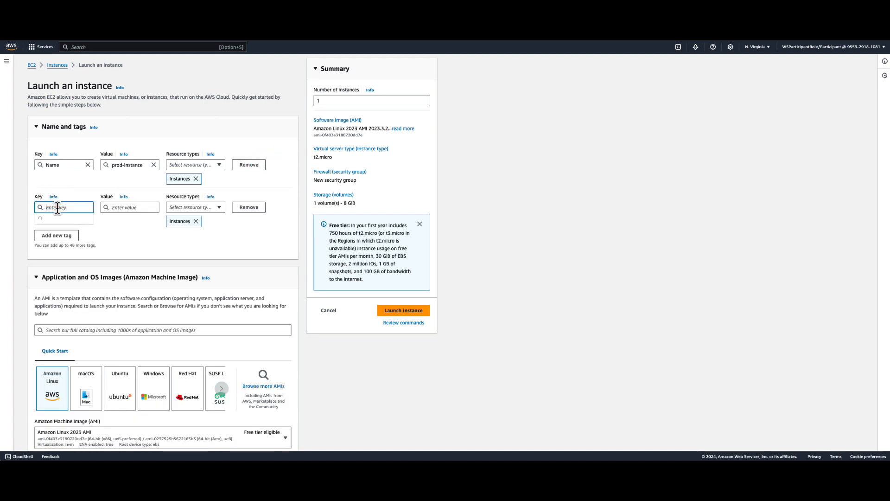
text(E)
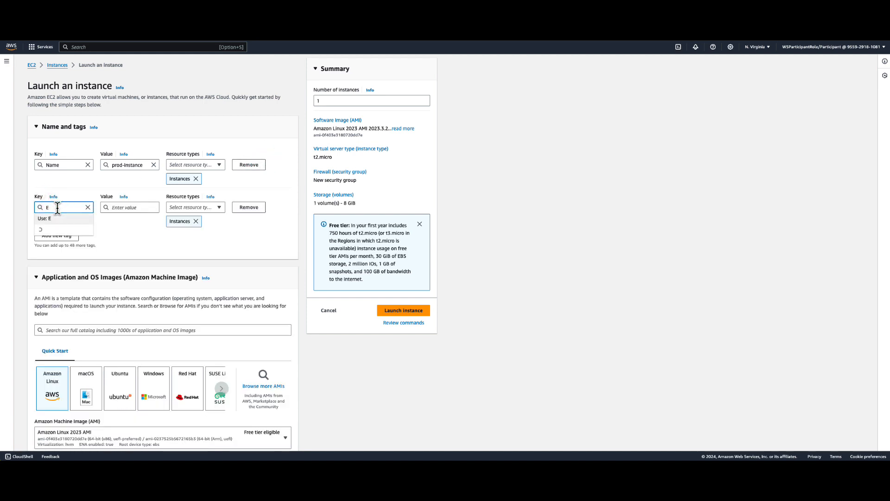
text(nv)
click(138, 207)
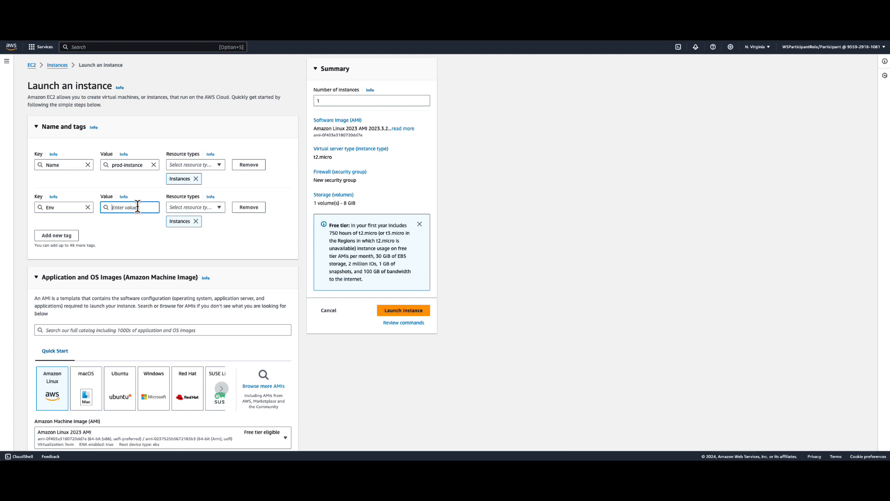
text(prod)
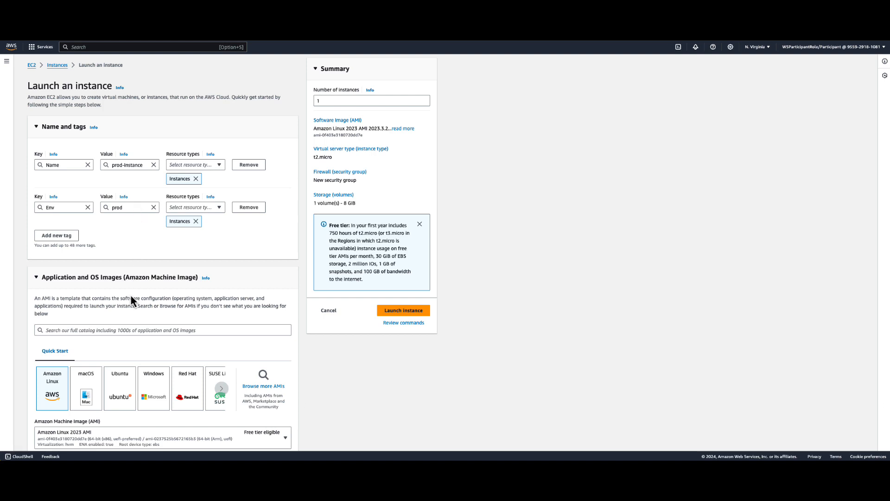
Choose the Amazon Linux 2 AMI (HVM) - Kernel 5.10, SSD Volume Type image for the production instance.
scroll(94, 332, down, 5)
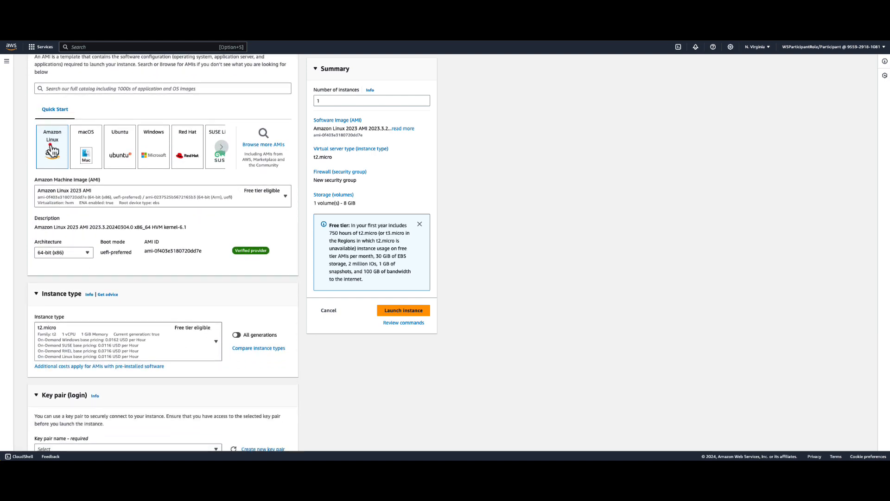
click(51, 148)
click(125, 195)
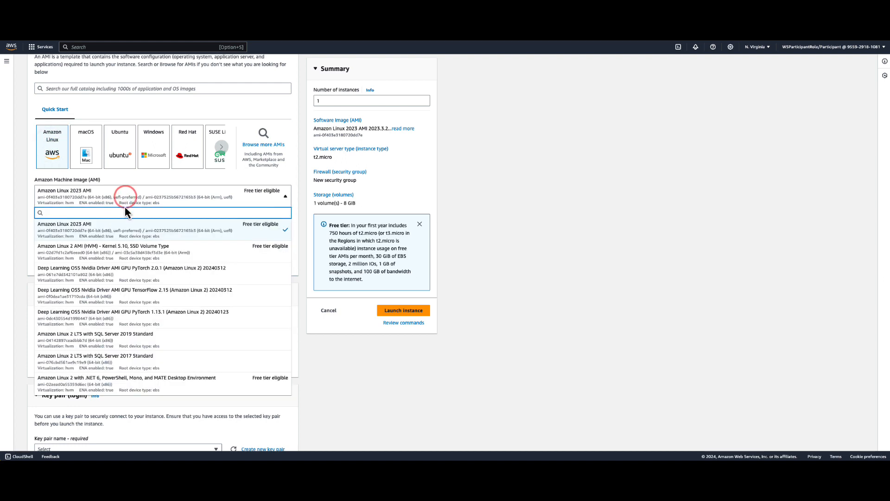
click(128, 256)
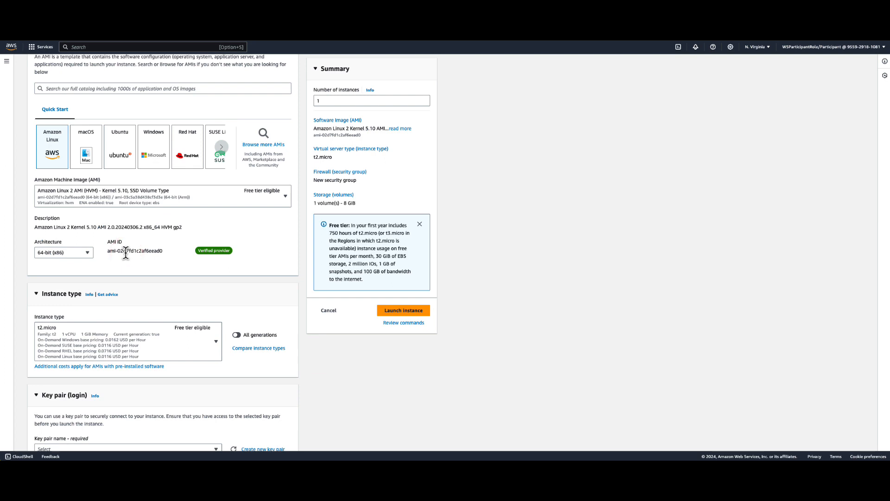
Set the production instance to proceed without a key pair and launch it.
scroll(79, 276, down, 3)
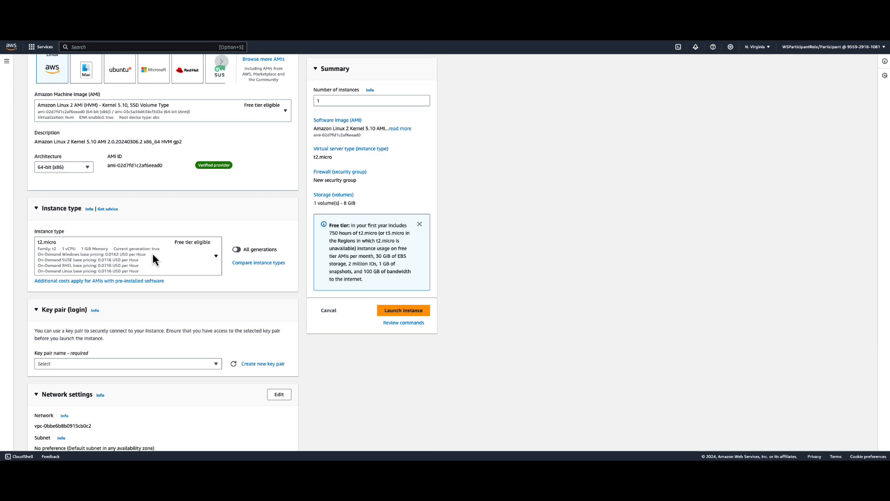
scroll(152, 252, down, 4)
click(127, 240)
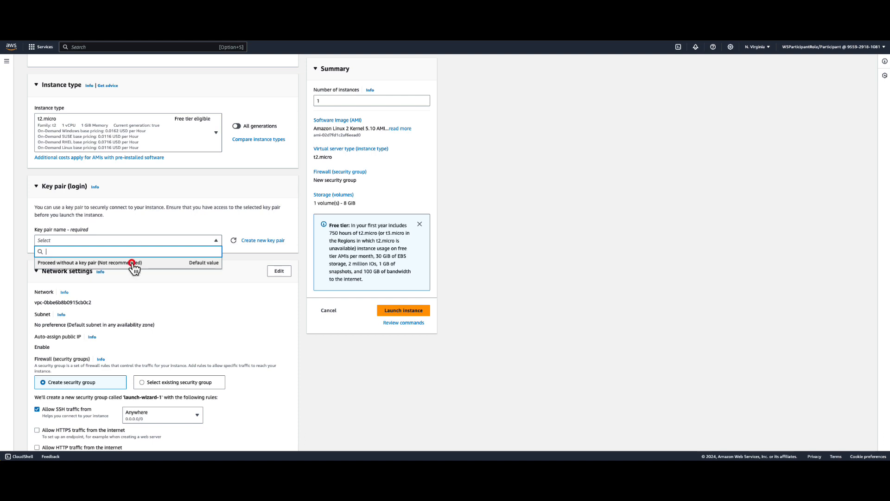
click(133, 263)
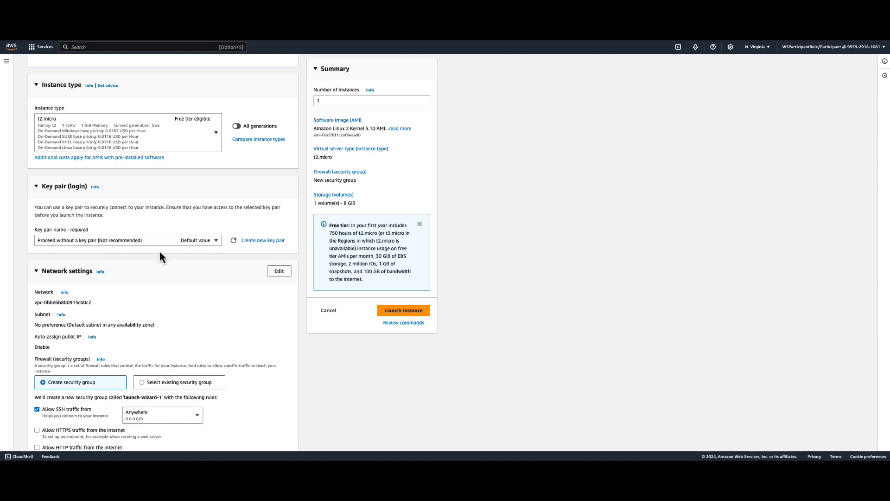
click(417, 317)
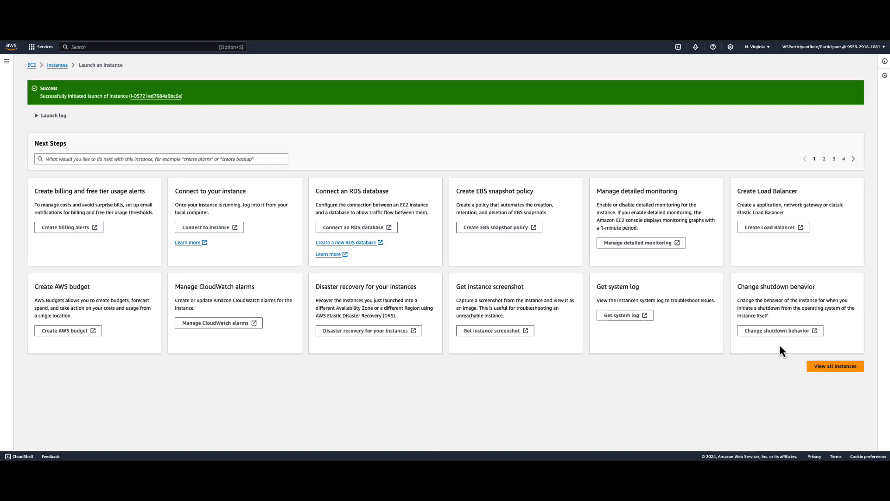
From the list of all instances, start another instance launch and name it dev-instance.
click(833, 367)
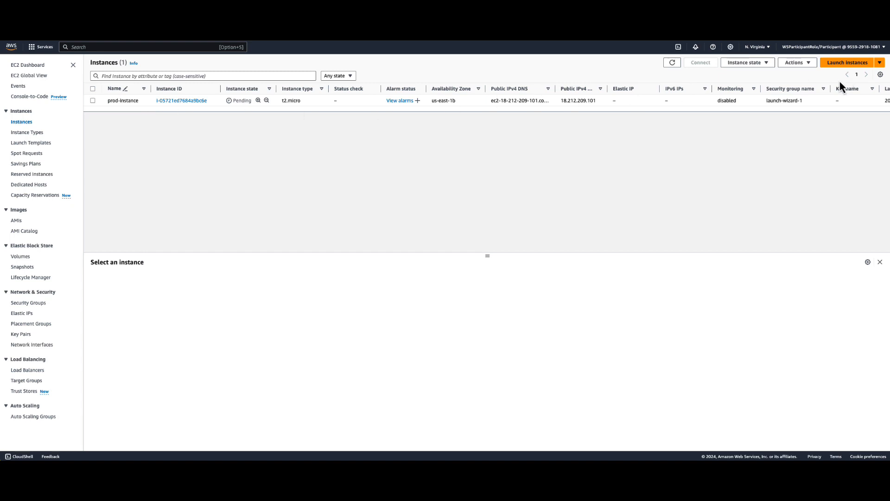
click(844, 64)
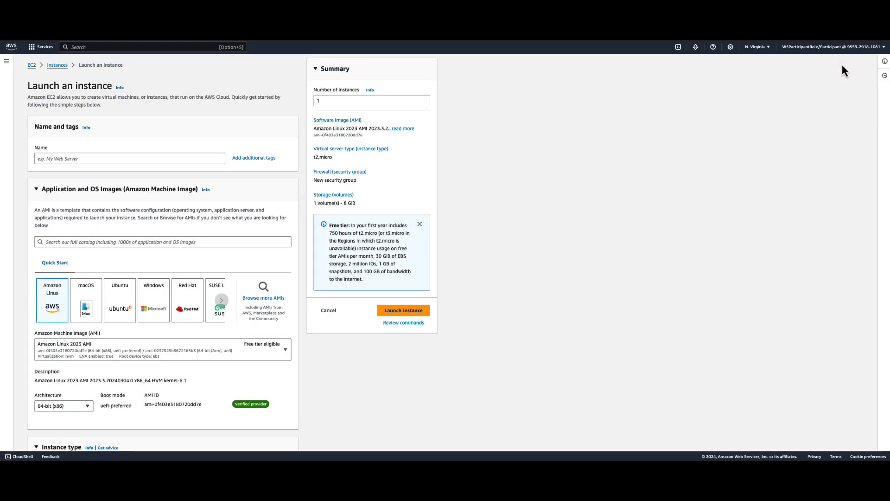
click(106, 159)
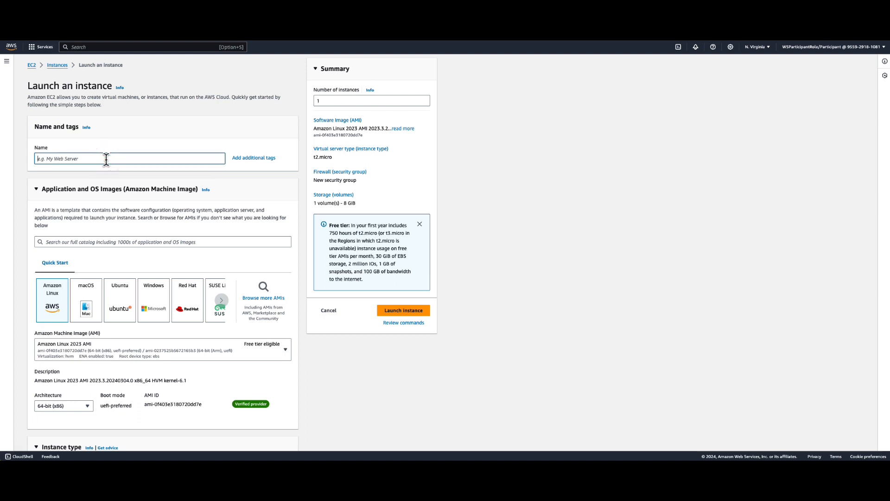
text(dev-instance)
Add a second tag to the development instance with key Env and value dev.
click(256, 159)
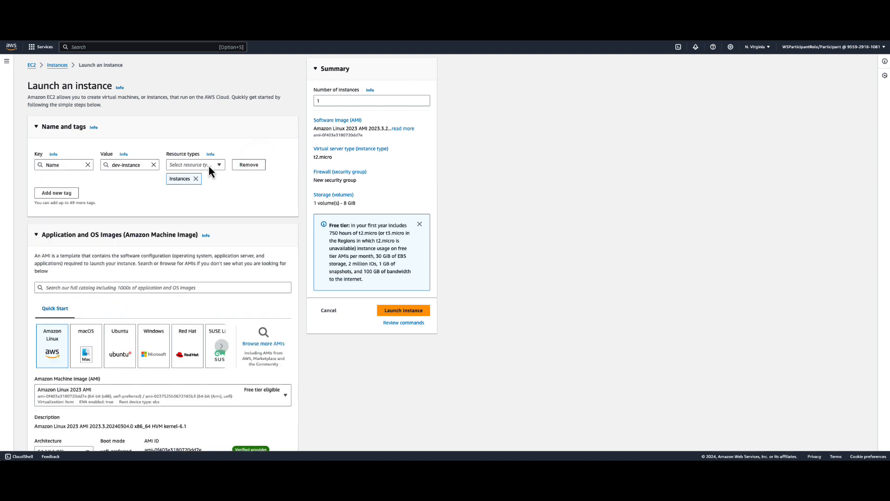
click(57, 193)
click(60, 207)
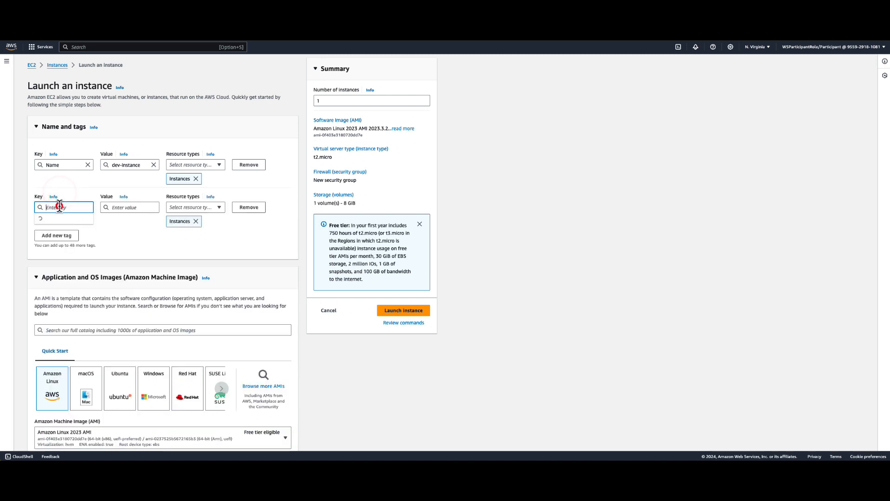
text(Env)
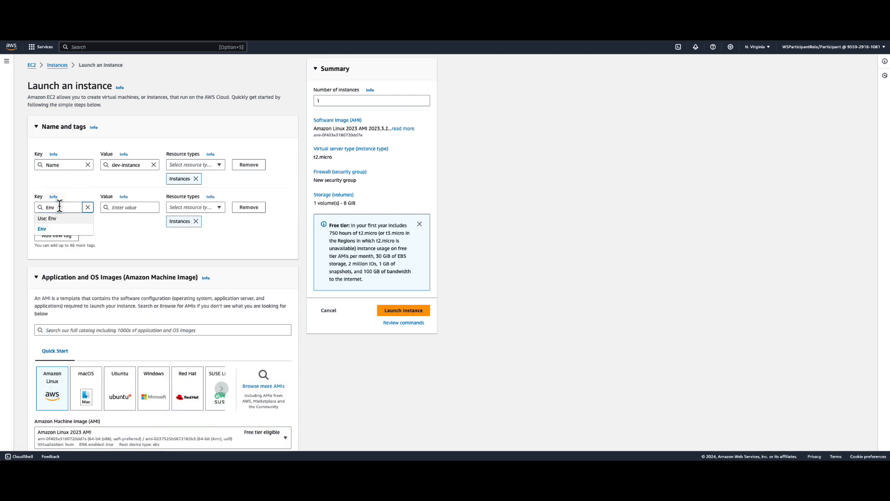
key(Tab)
key(Tab)
key(Tab)
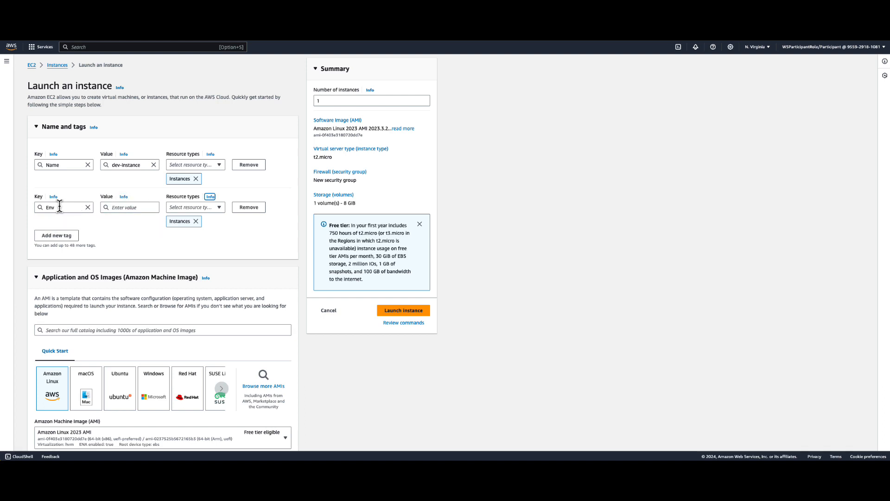
key(shift+Tab)
text(dev)
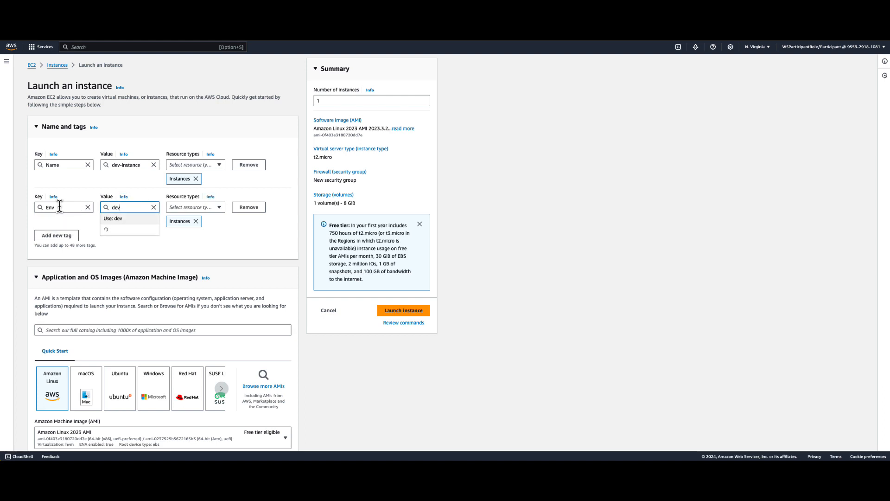
Choose the Amazon Linux 2 AMI (HVM) - Kernel 5.10, SSD Volume Type image for the development instance.
scroll(91, 328, down, 5)
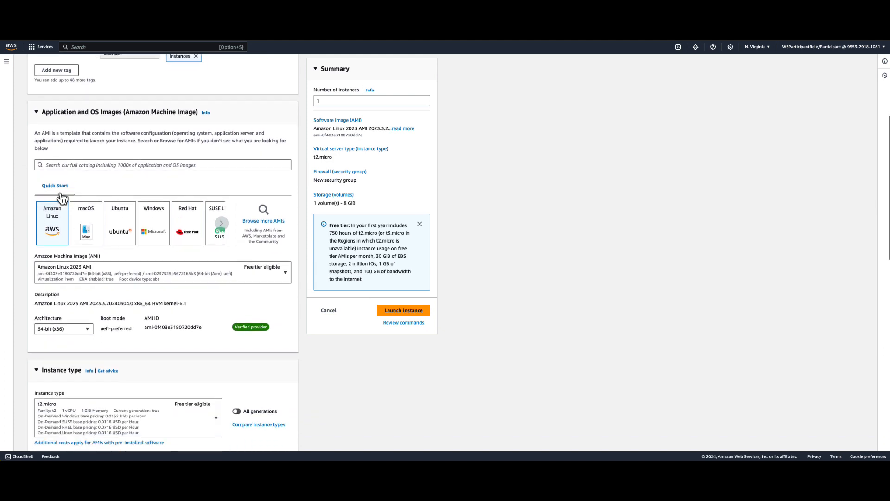
click(54, 220)
click(97, 277)
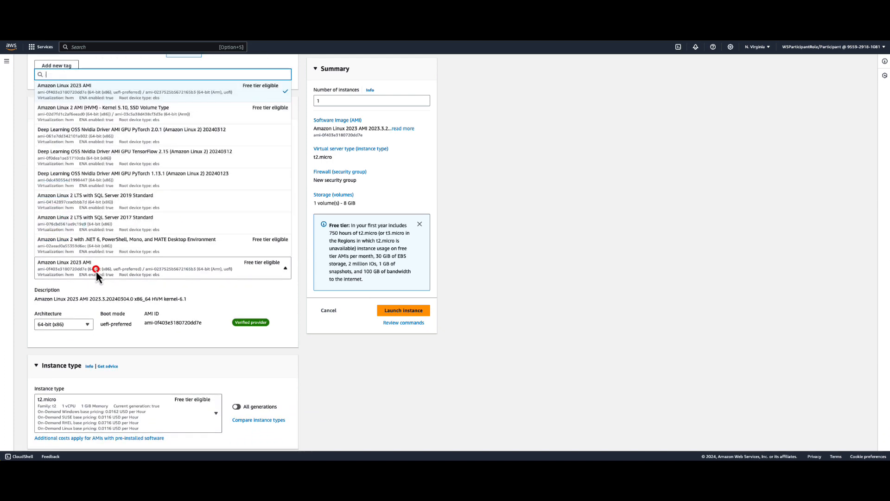
click(105, 117)
Set the development instance to proceed without a key pair and launch it.
scroll(118, 394, down, 5)
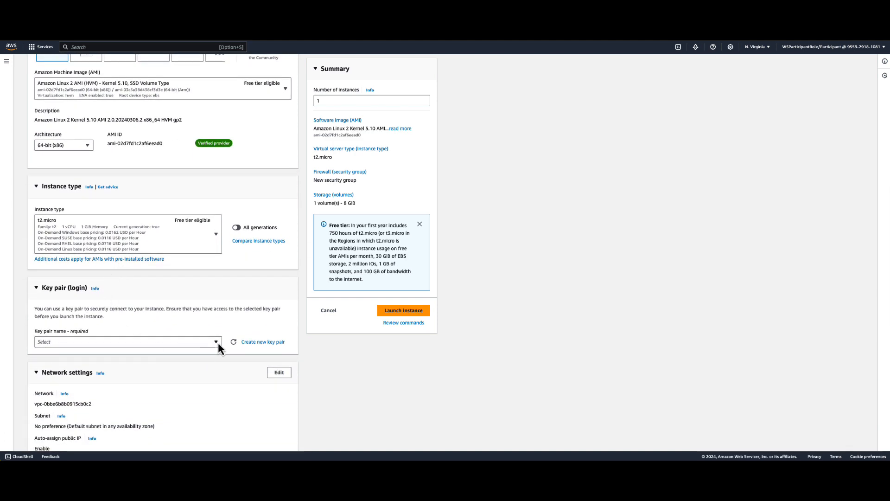
click(217, 342)
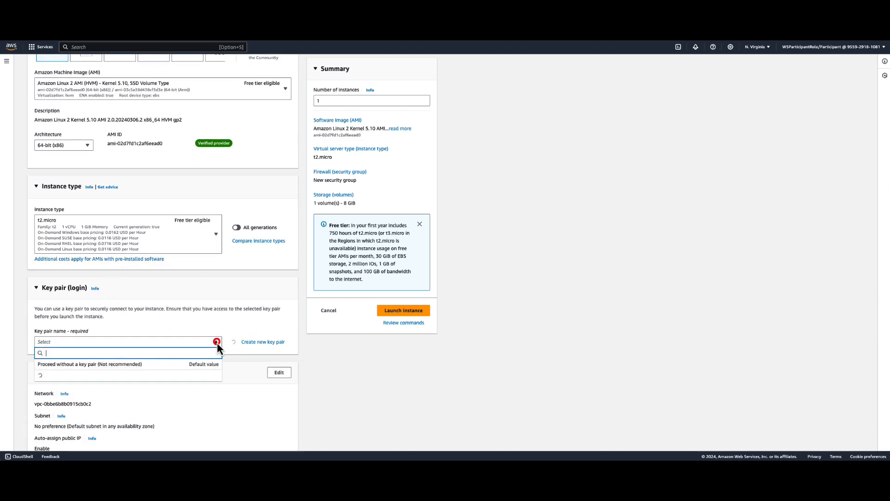
click(93, 365)
click(402, 315)
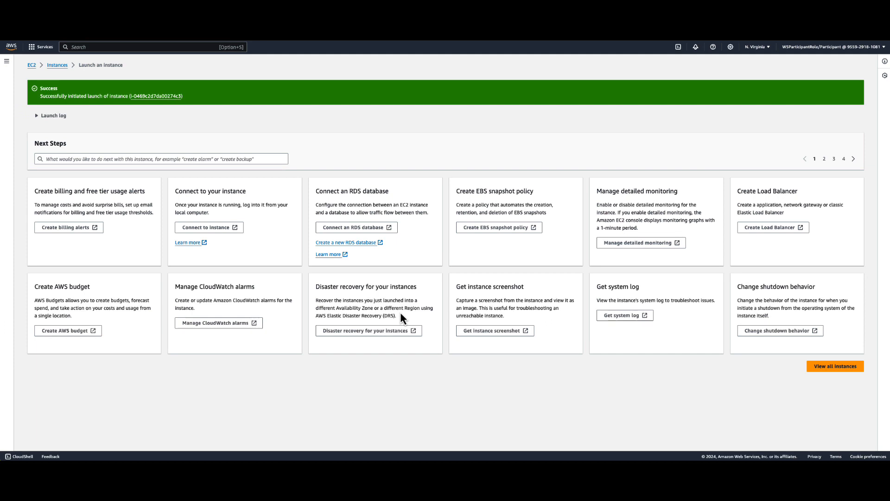
Show all instances and refresh the list to check the state of both launched instances.
click(839, 368)
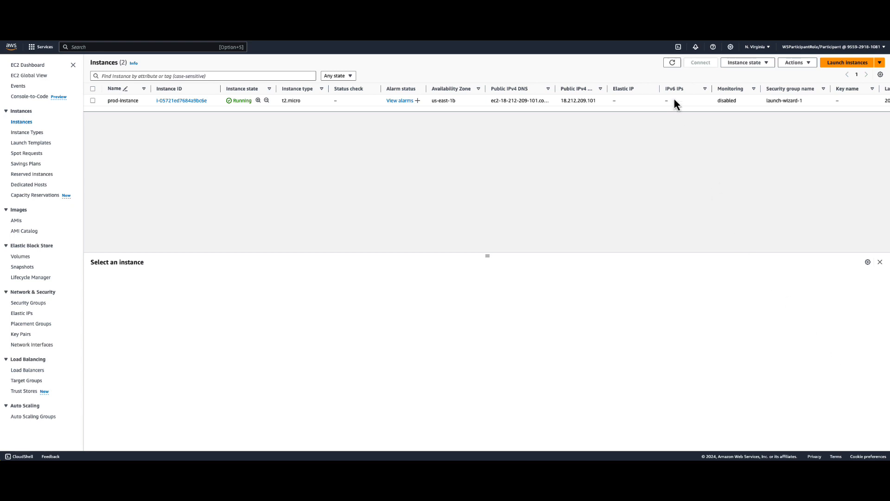
click(673, 63)
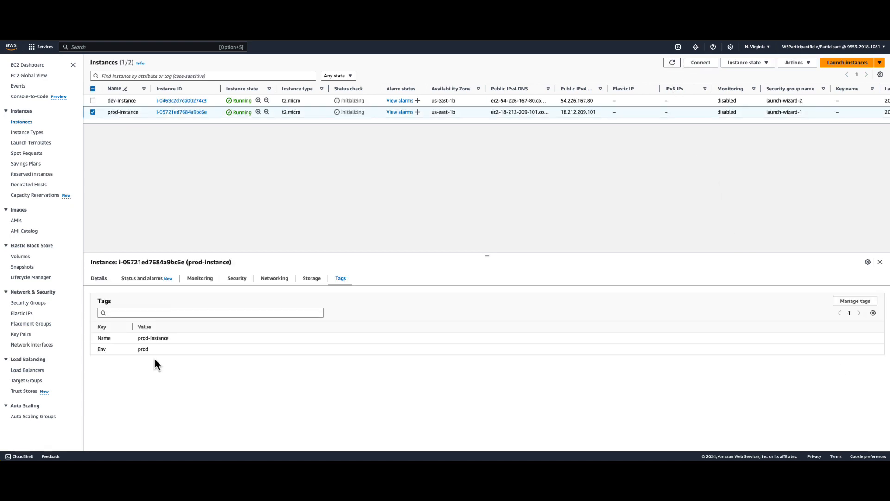
click(674, 64)
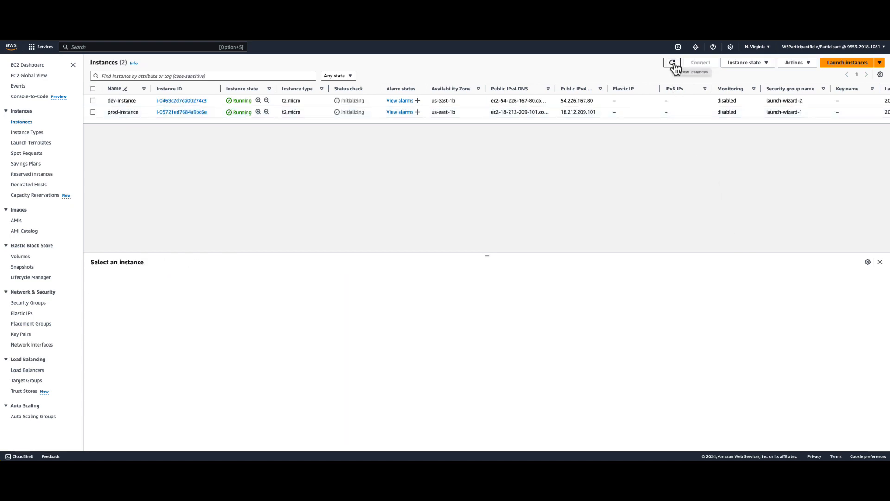
click(674, 64)
Check the tags of dev-instance and those of prod-instance.
click(93, 100)
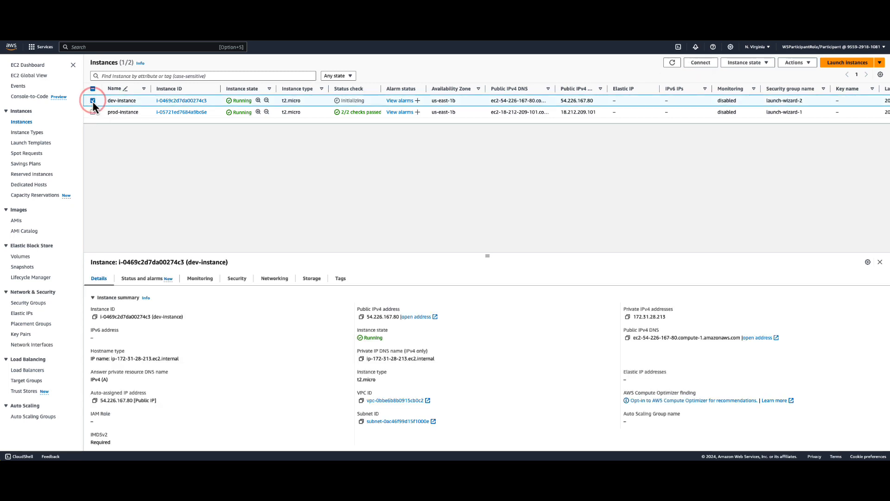
click(346, 281)
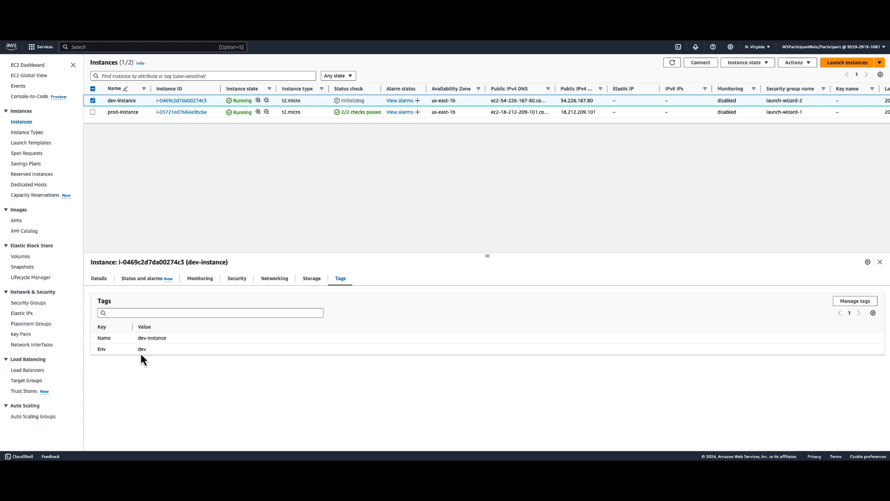
click(93, 100)
click(93, 112)
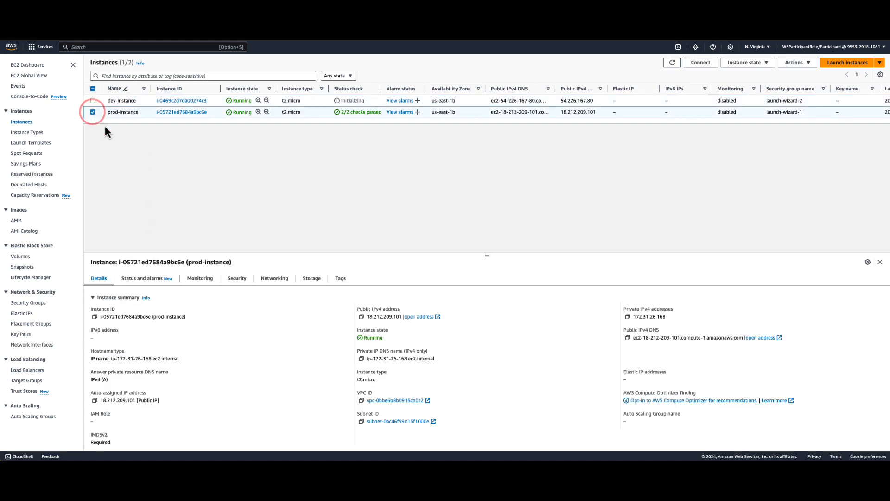
click(338, 279)
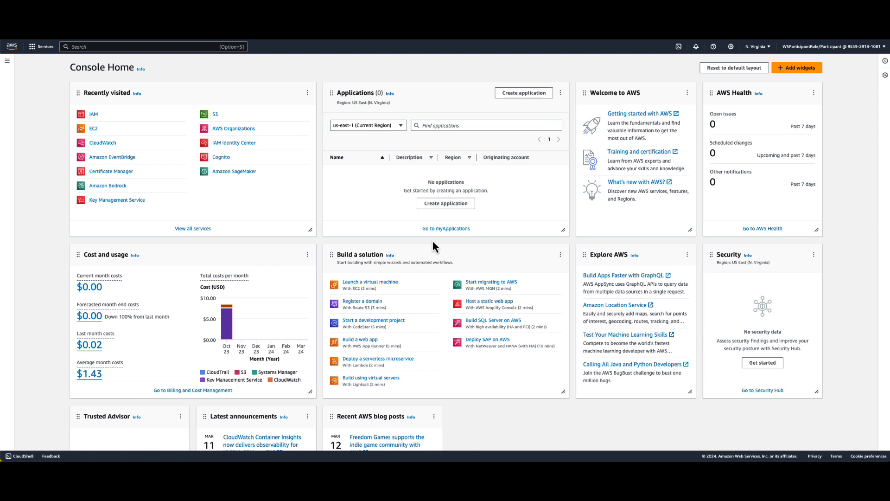
Create the account alias my-aws-lab-login for the AWS account in IAM.
click(92, 114)
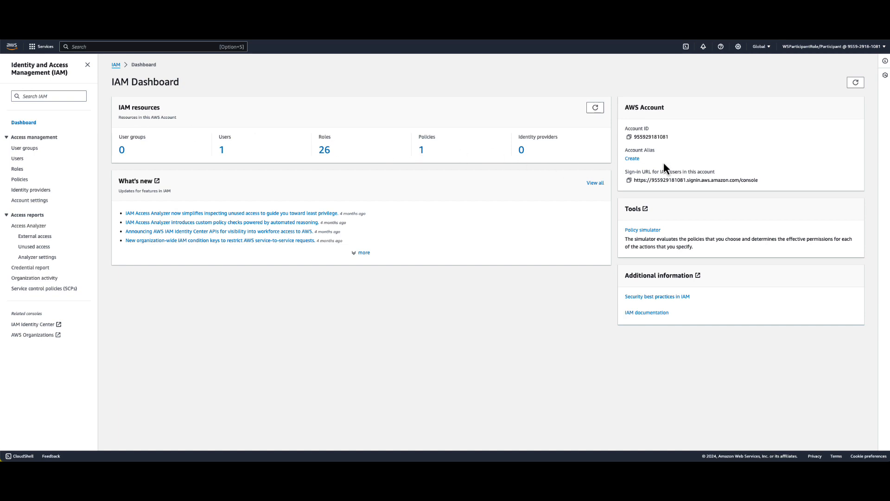
click(632, 159)
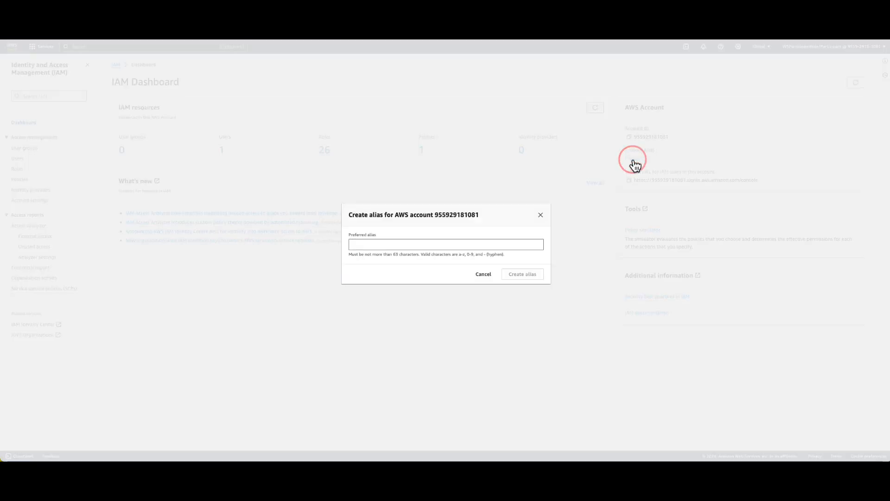
click(369, 244)
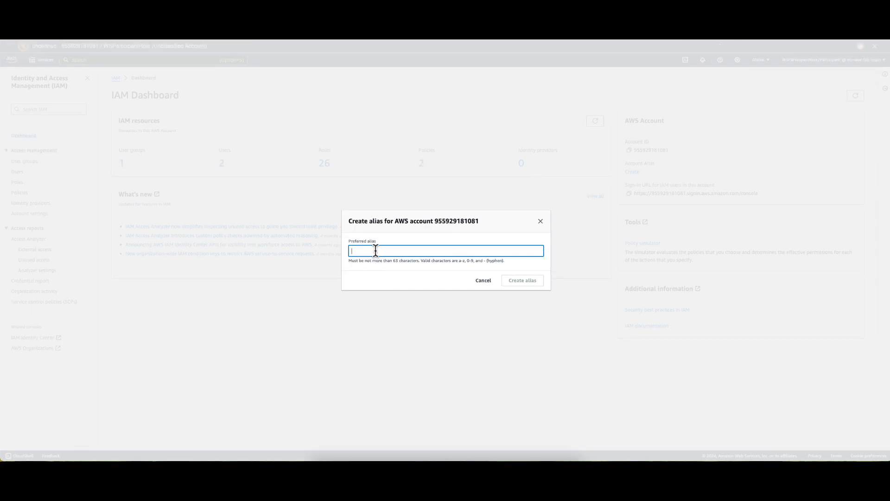
text(my-aws-lab-login)
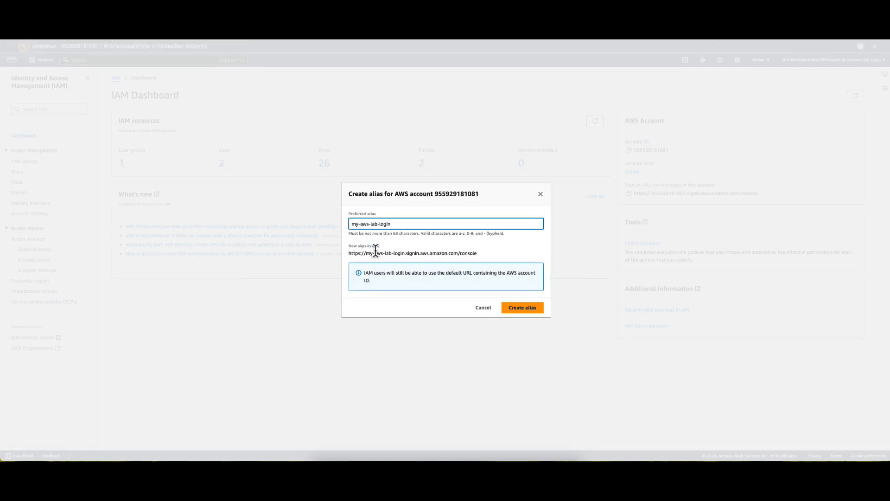
click(535, 310)
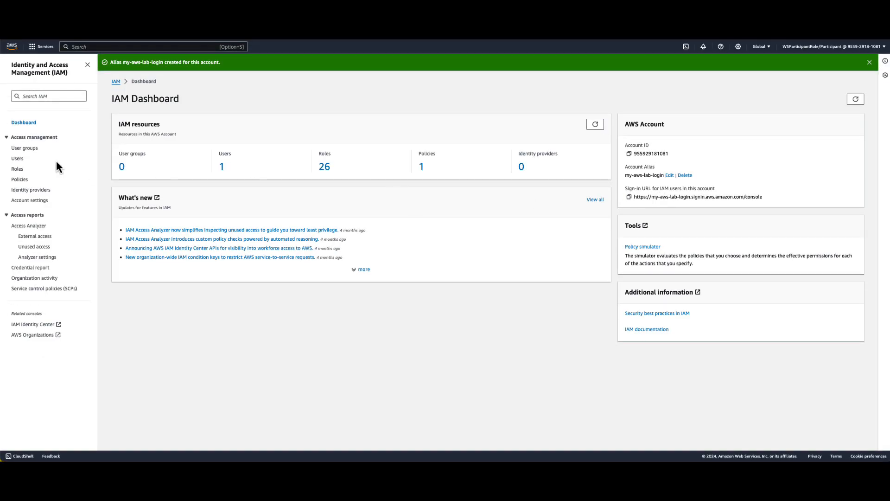
Start a new IAM policy and replace its default JSON with one allowing EC2 actions on resources tagged Env = dev and denying EC2 tagging.
click(20, 179)
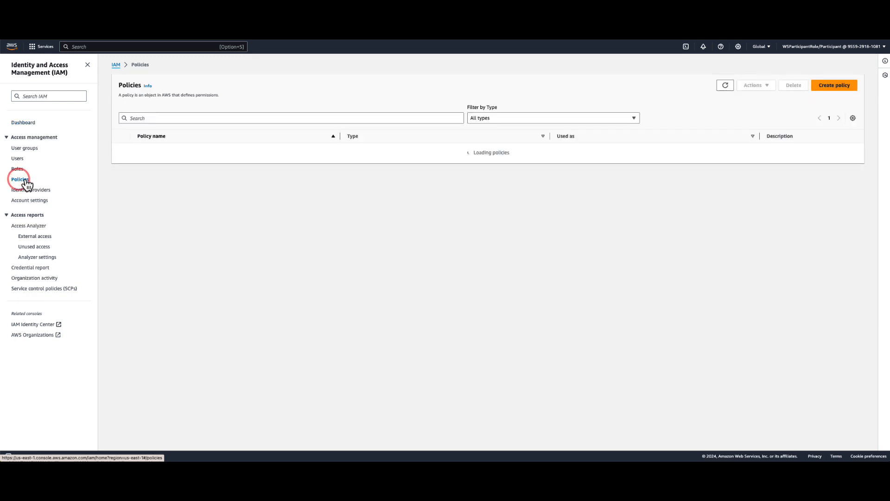
click(838, 87)
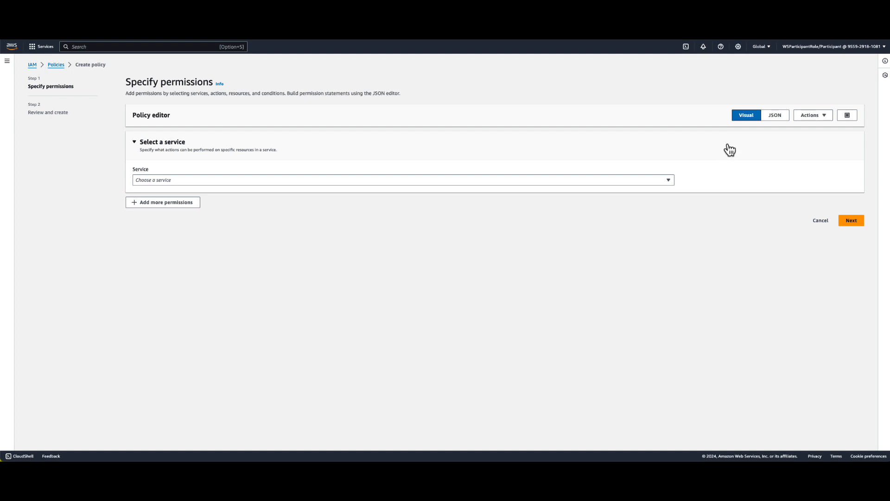
click(775, 116)
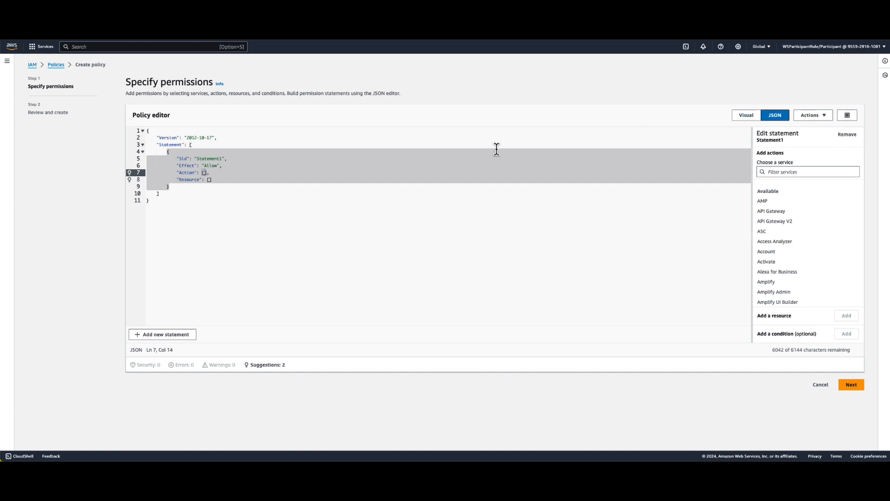
click(259, 195)
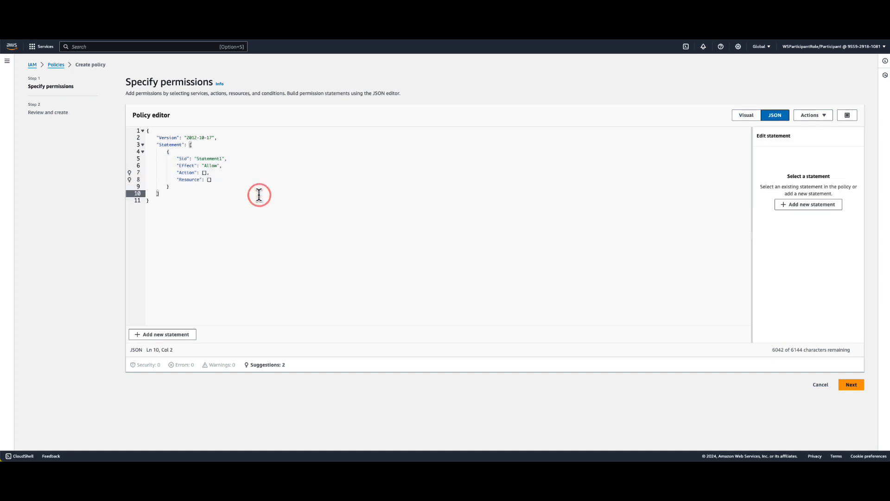
key(super+a)
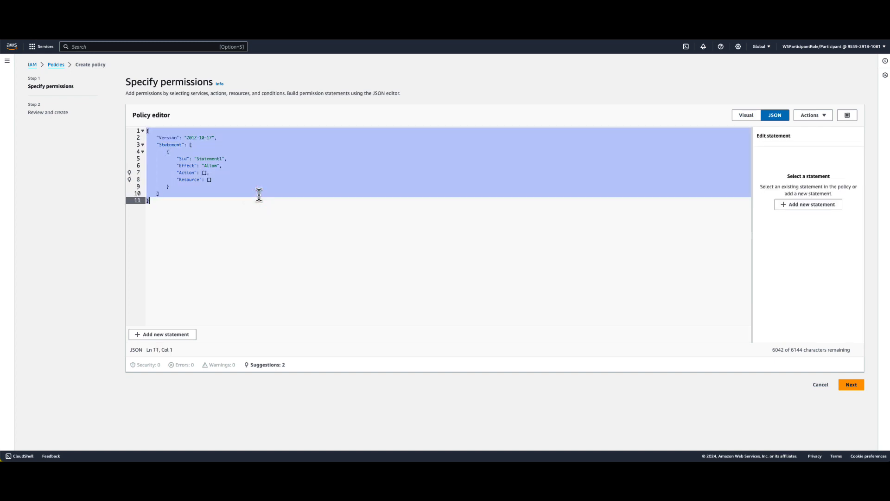
text({     "Version": "2012-10-17",     "Statement": [         {             "Effect": "Allow",             "Action": "ec2:*",             "Resource": "*",             "Condition": {                 "StringEquals": {                     "ec2:ResourceTag/Env": "dev"                 }             }         },         {             "Effect": "Allow",             "Action": "ec2:Describe*",             "Resource": "*"         },         {             "Effect": "Deny",             "Action": [                 "ec2:DeleteTags",                 "ec2:CreateTags"             ],             "Resource": "*"         }     ] })
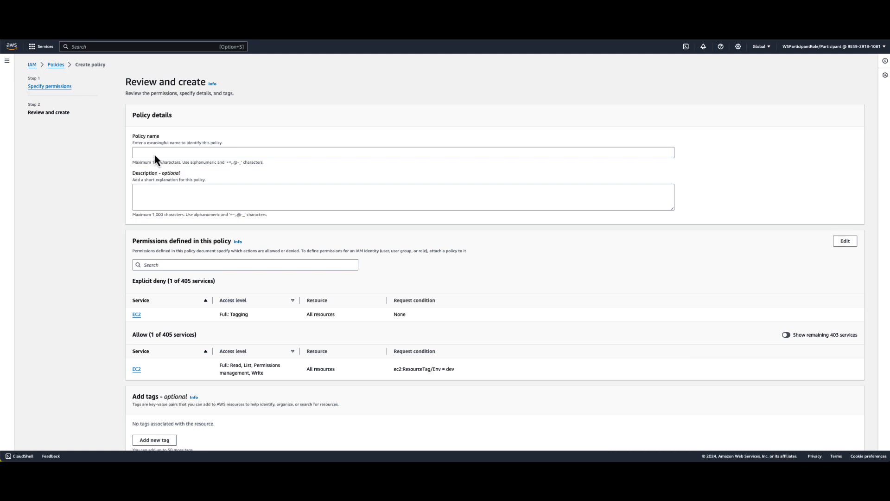
Name the policy DevPolicy, describe it as "IAM Policy for Dev Group", and create it.
click(151, 152)
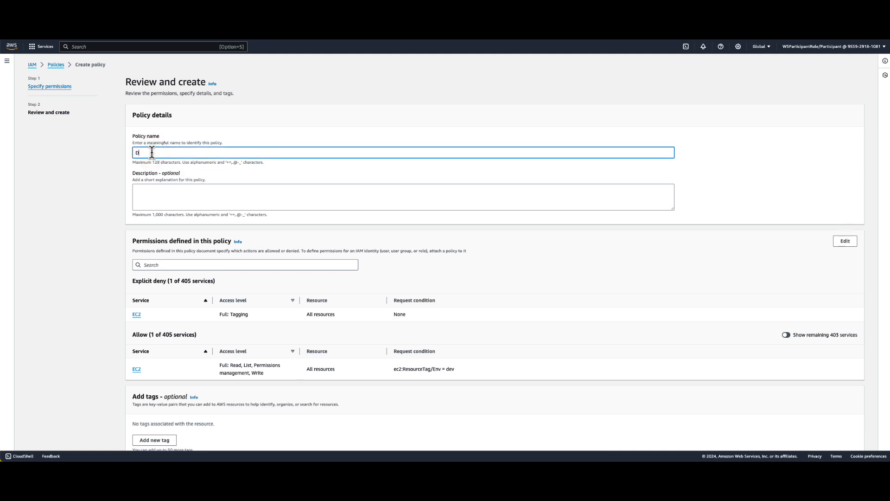
text(DevPolicy)
click(159, 195)
text(IAM Policy for Dev Group)
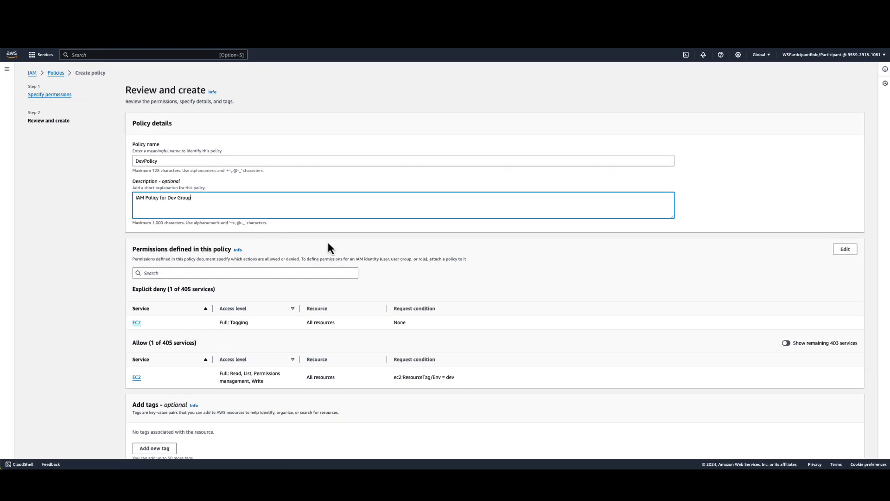
scroll(783, 346, down, 1)
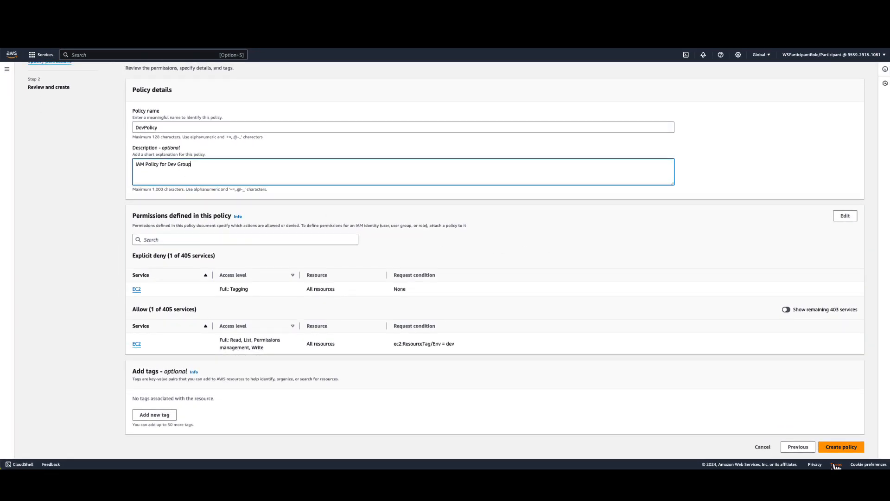
click(841, 448)
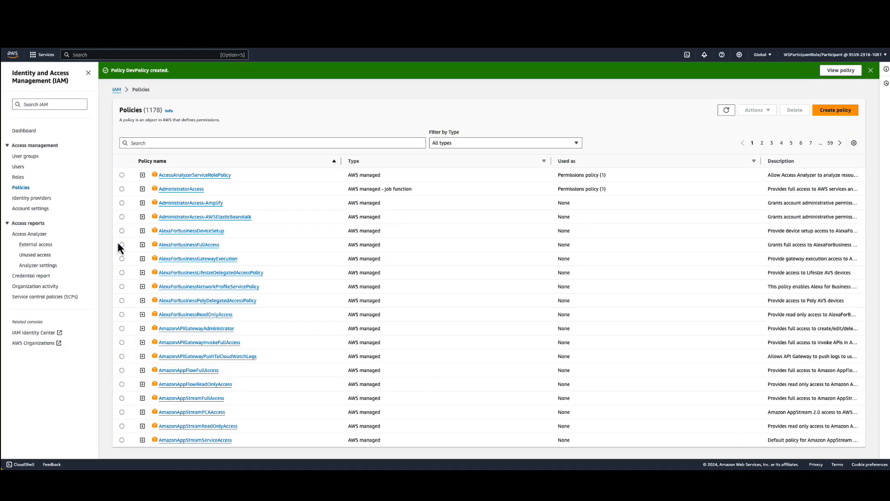
Start a new IAM user group named dev-group.
click(23, 157)
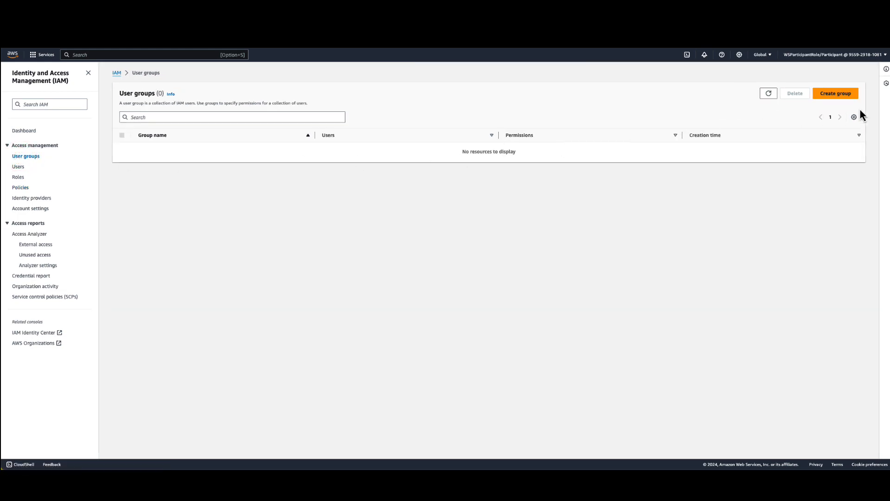
click(834, 96)
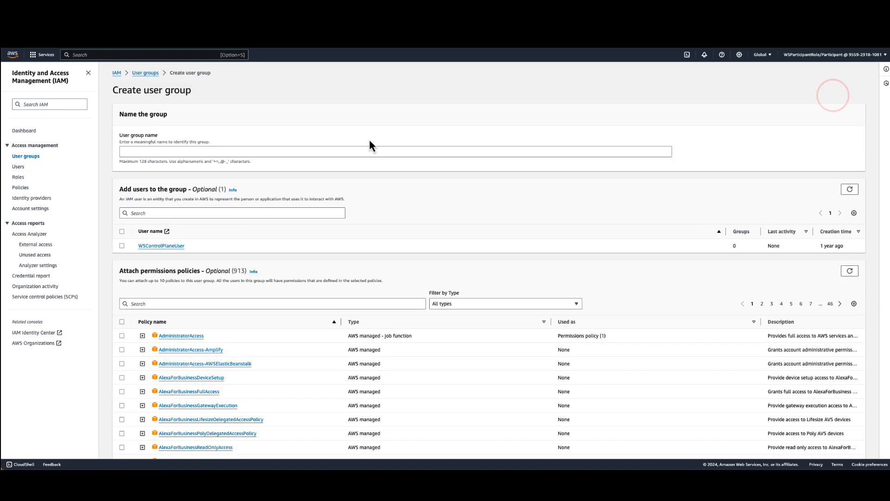
click(151, 151)
text(dev-group)
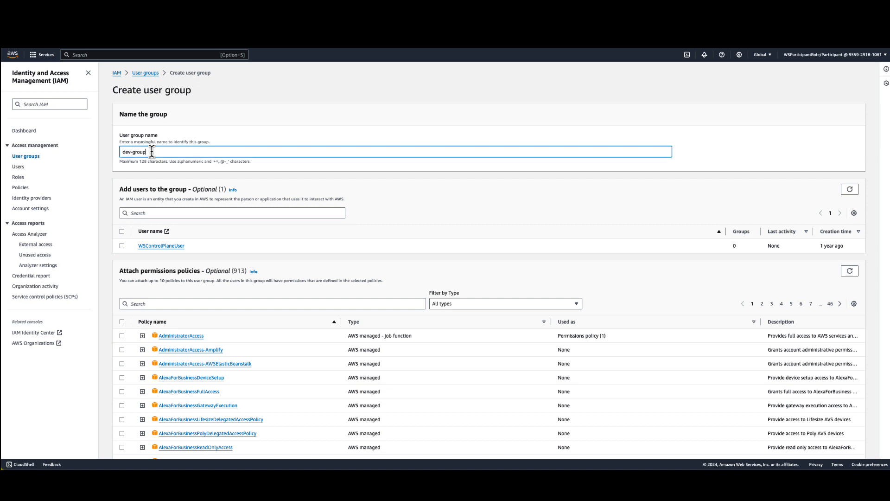
Find DevPolicy among the permissions policies, attach it to the new group, and create the group.
click(153, 304)
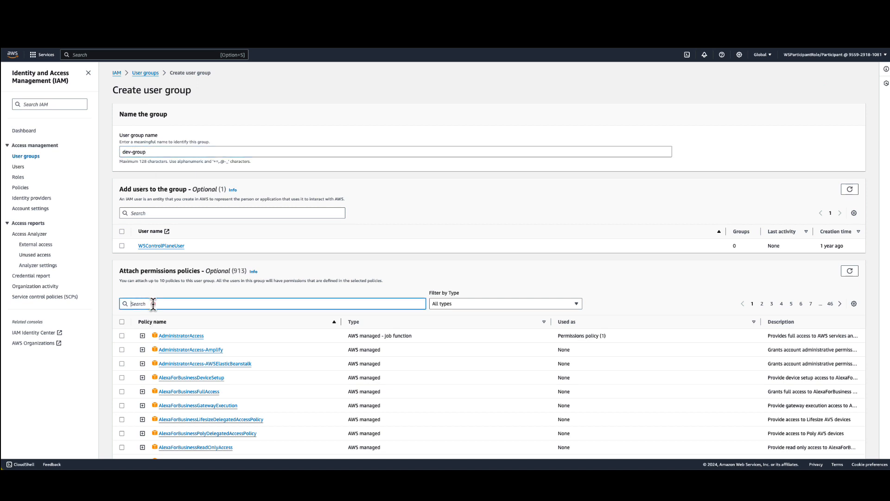
text(D)
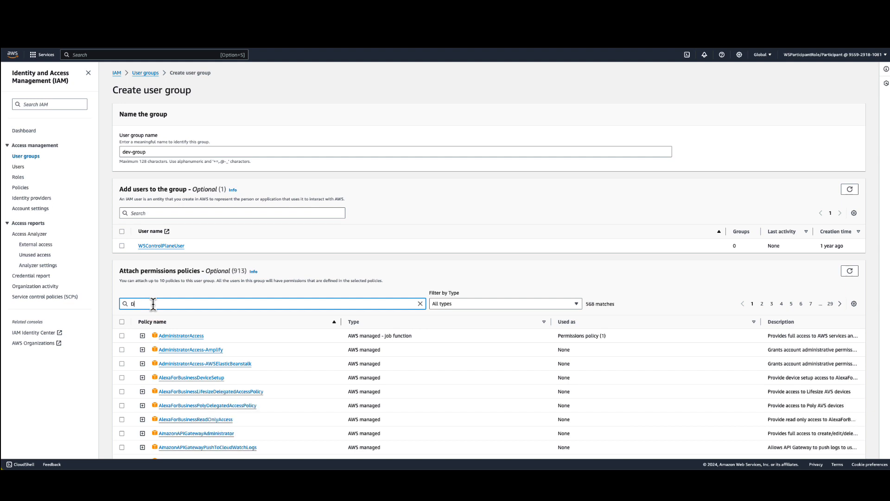
text(ev)
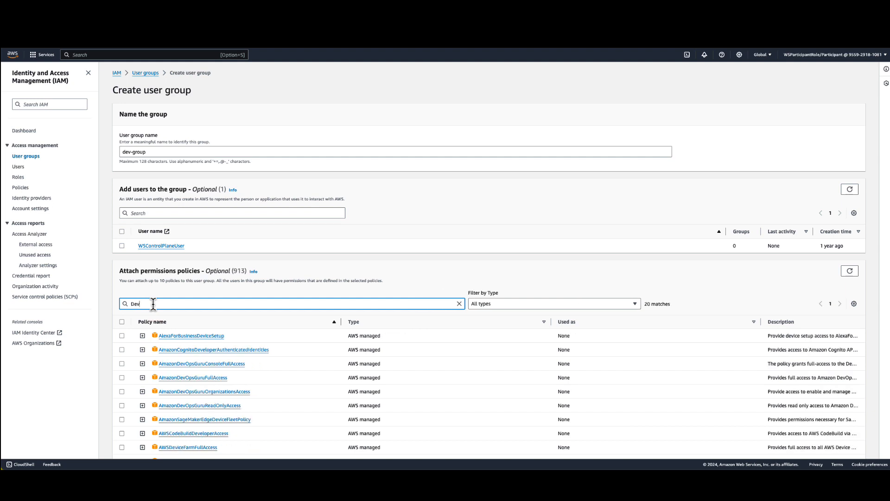
text(P)
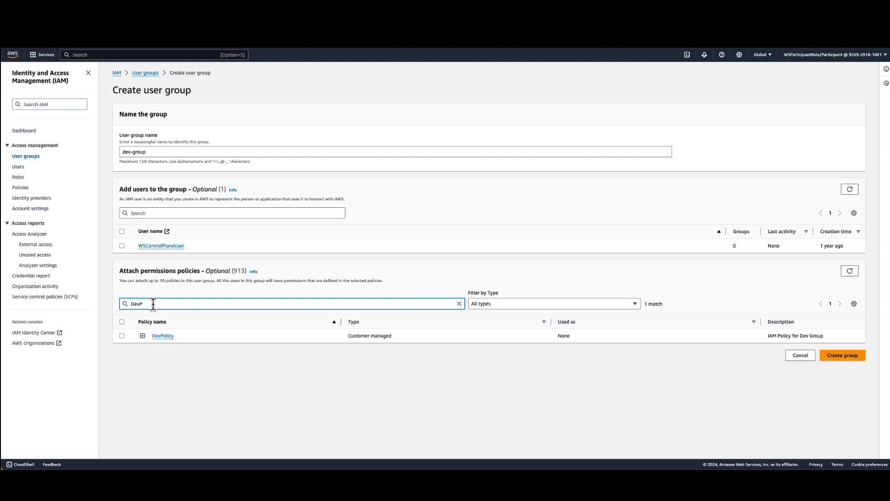
click(122, 336)
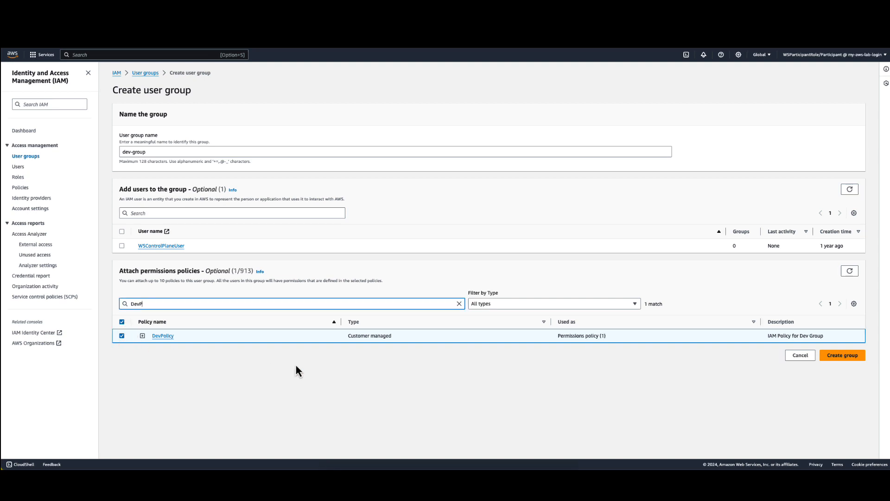
click(833, 358)
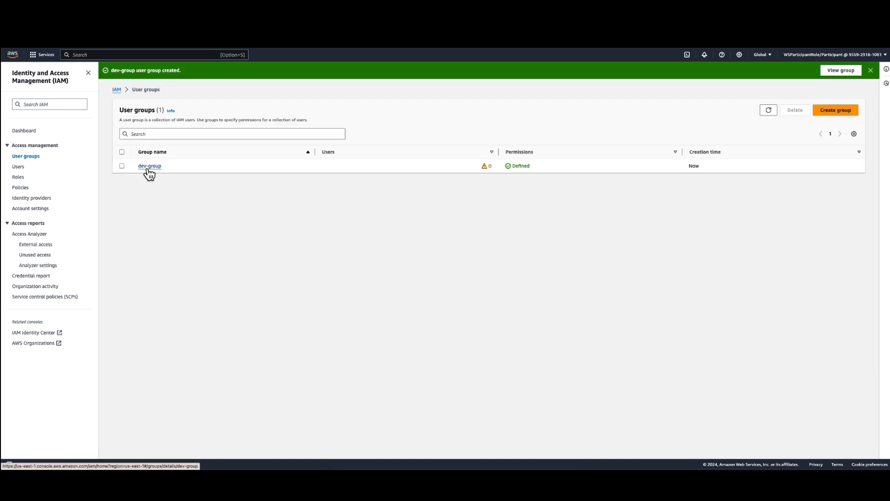
Start a new IAM user named dev-user and provide it access to the AWS Management Console.
click(19, 168)
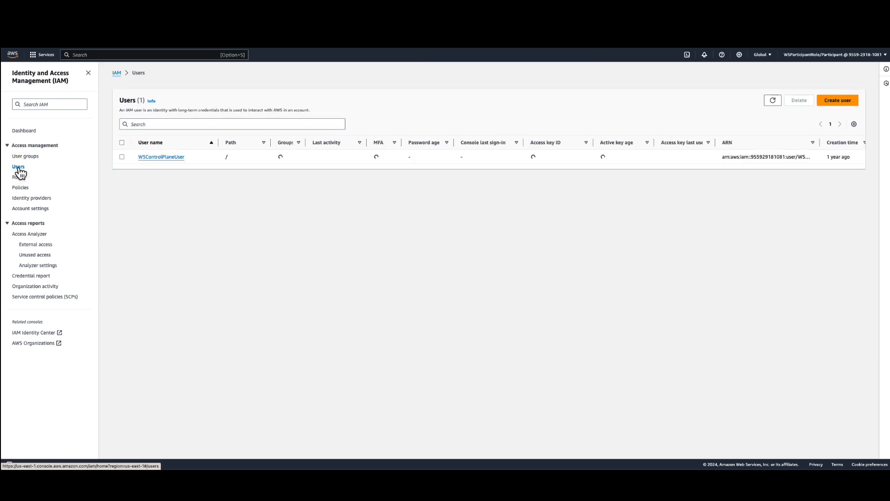
click(850, 100)
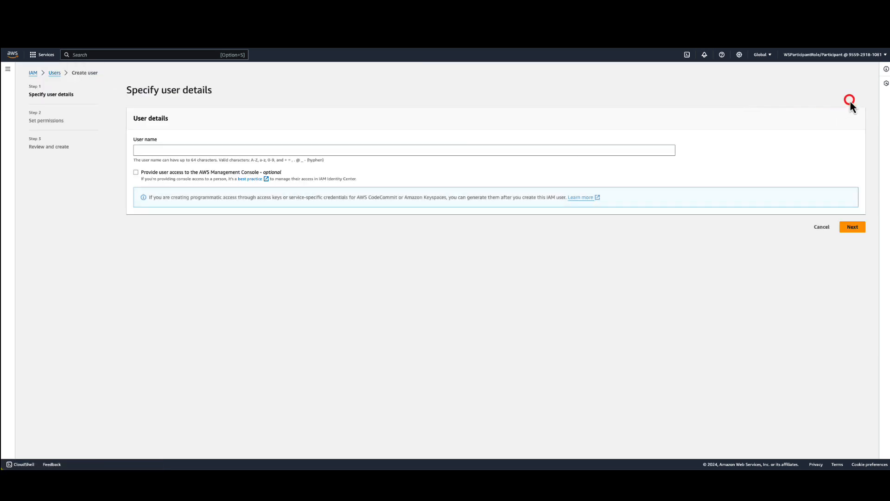
click(225, 146)
text(dev-user)
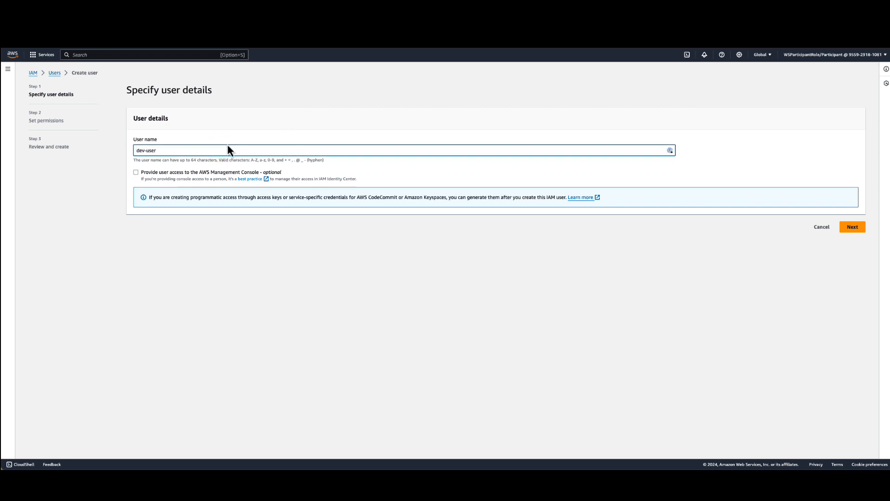
click(135, 174)
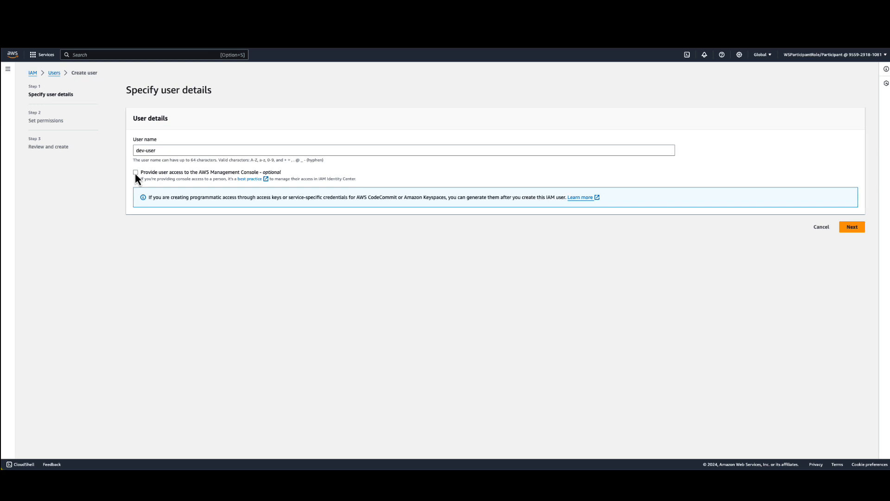
click(136, 173)
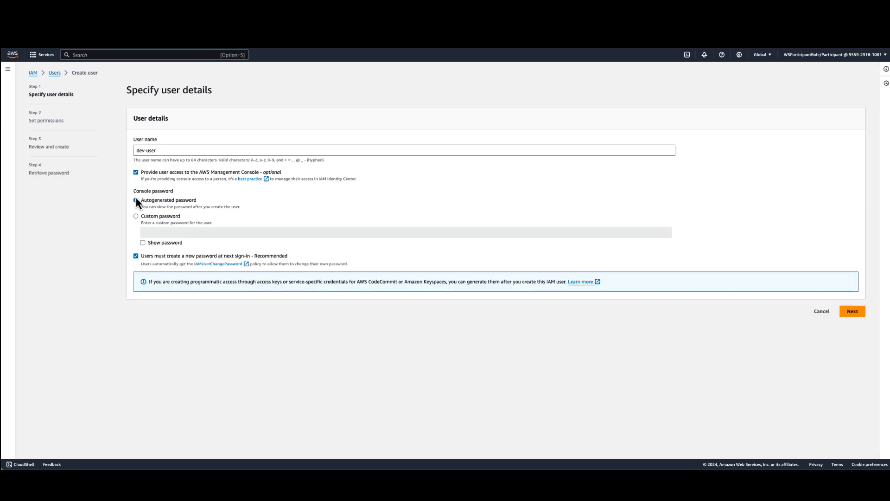
Enter a custom console password for the user and remove the requirement to create a new password at next sign-in.
click(137, 216)
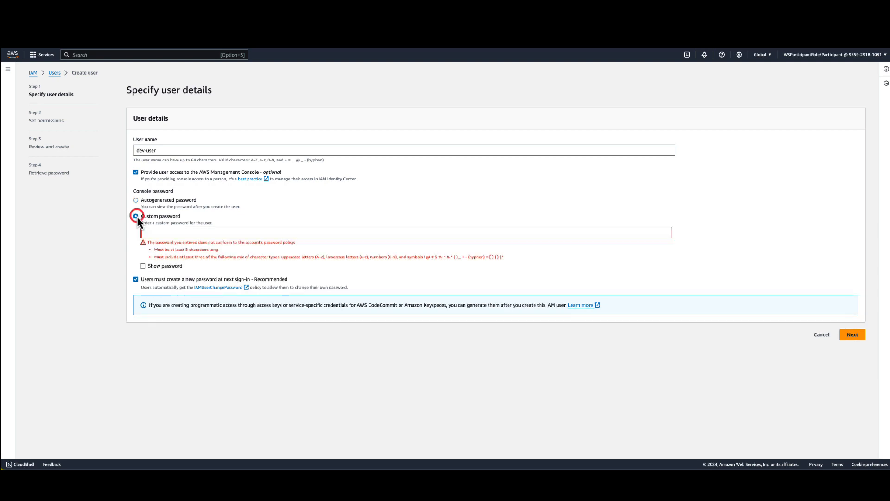
click(158, 231)
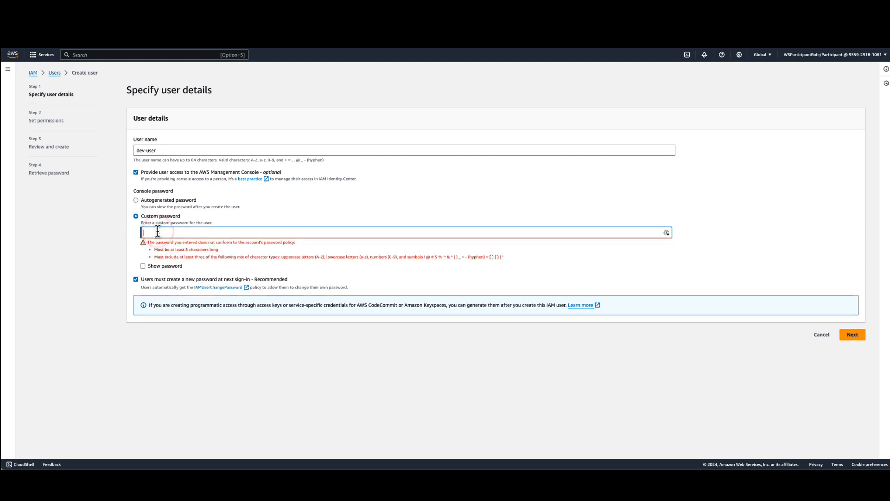
text(••••••••)
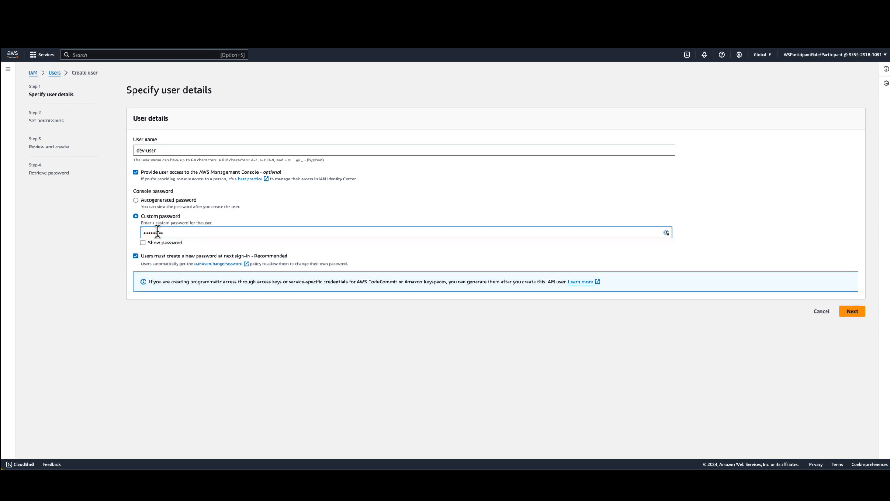
click(136, 256)
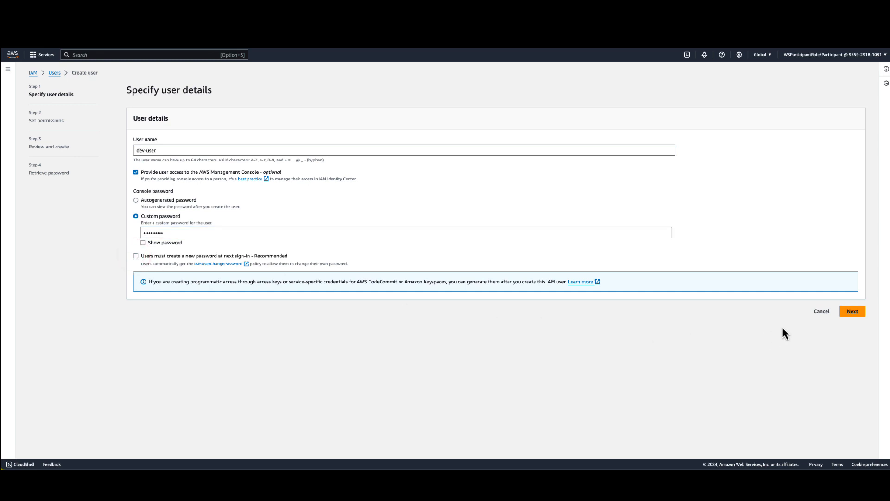
Proceed to the permissions for dev-user, add the user to dev-group, and continue to the review.
click(851, 318)
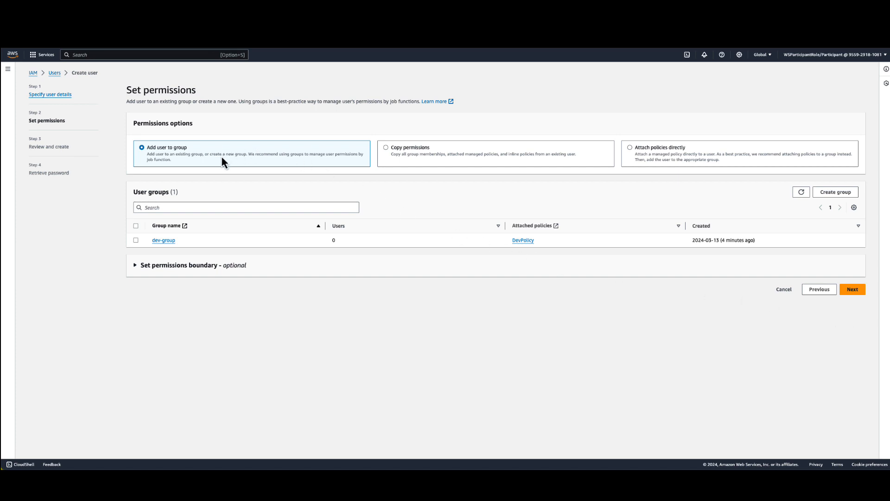
click(136, 241)
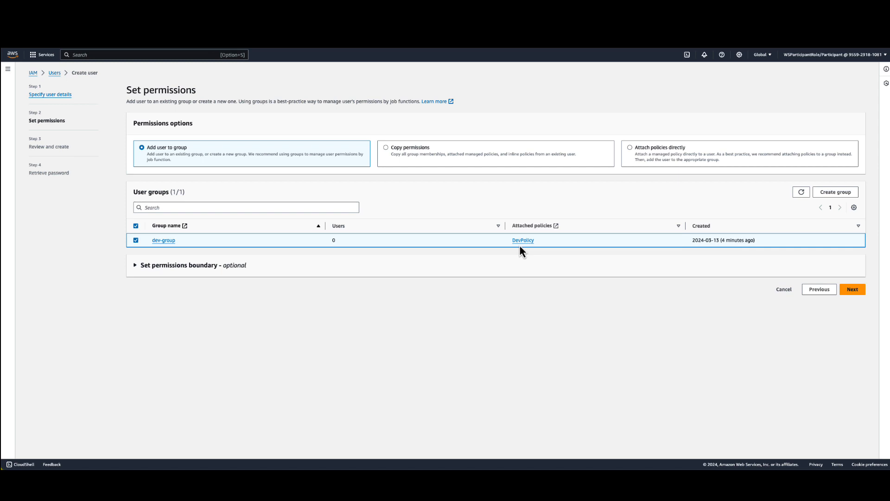
click(854, 289)
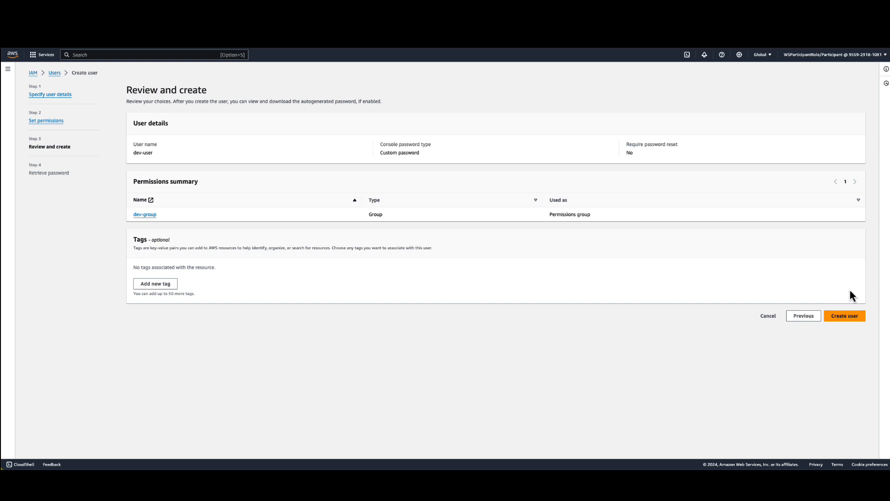
Create the user and return to the users list without viewing or downloading the console password.
click(852, 318)
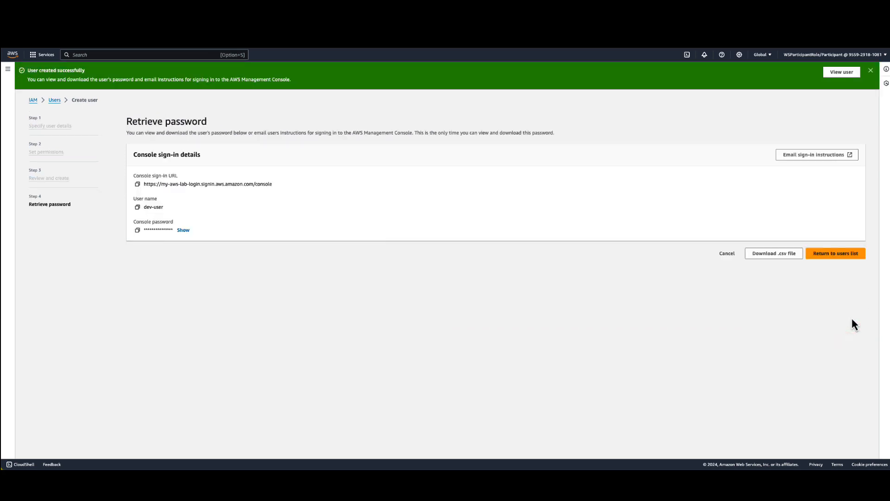
click(820, 255)
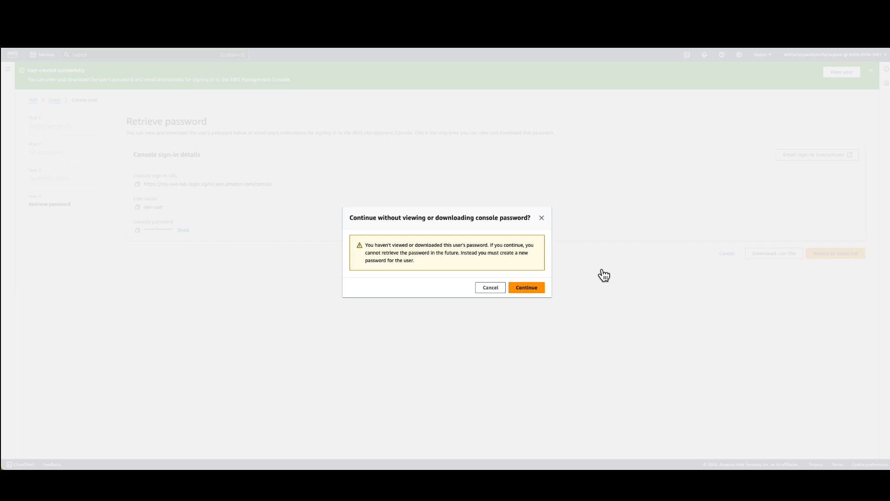
click(527, 291)
click(527, 289)
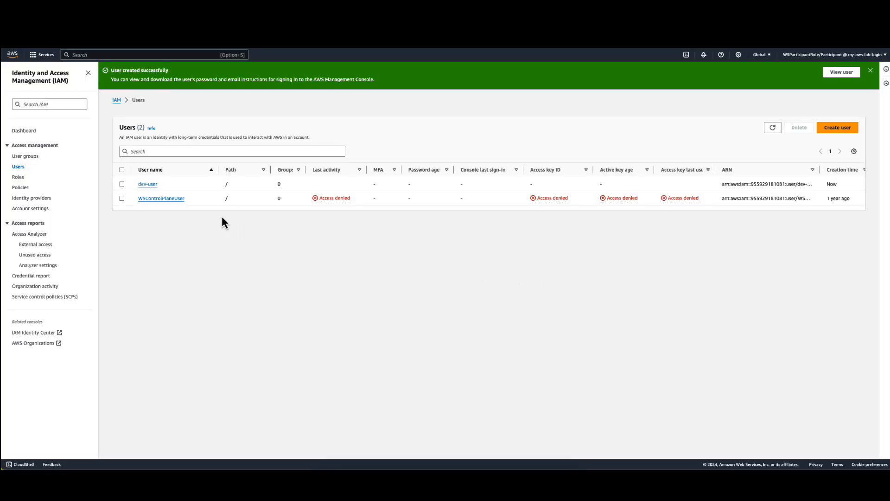
Copy the sign-in URL for IAM users from the IAM dashboard and open it in a new browser tab.
click(19, 130)
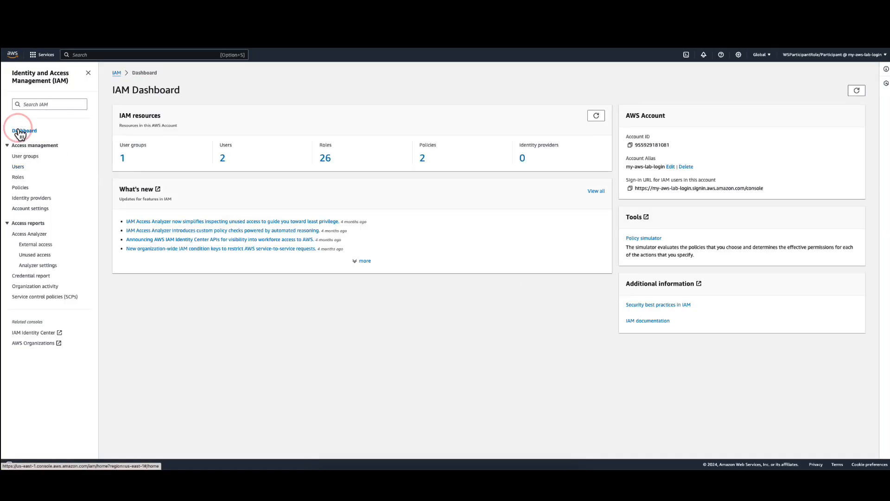
click(630, 189)
key(super+t)
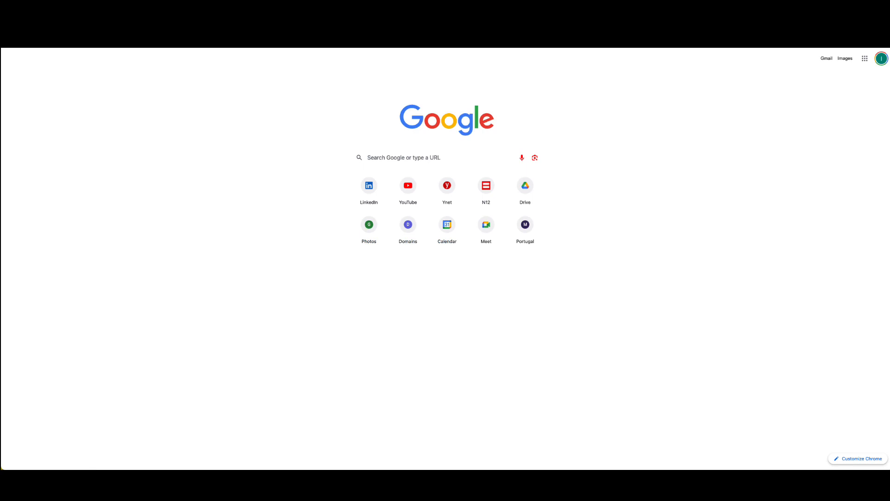
key(Return)
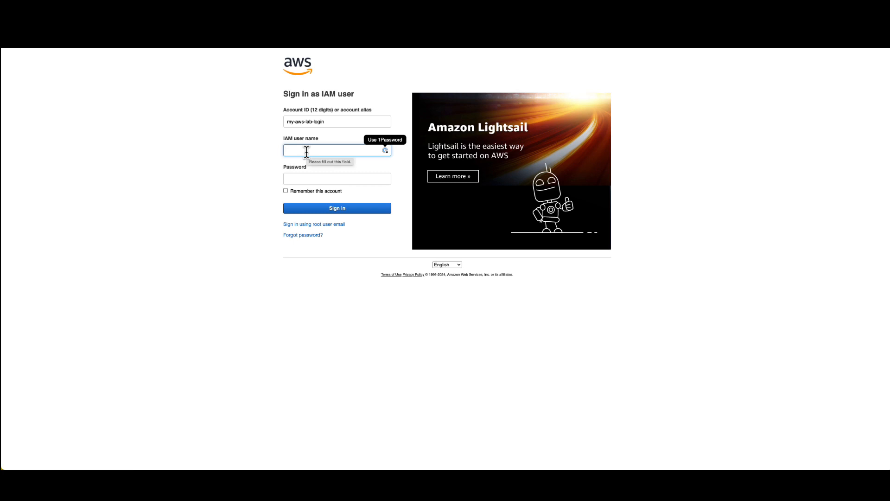
Sign in to the my-aws-lab-login account as IAM user dev-user with the account password.
text(dev-)
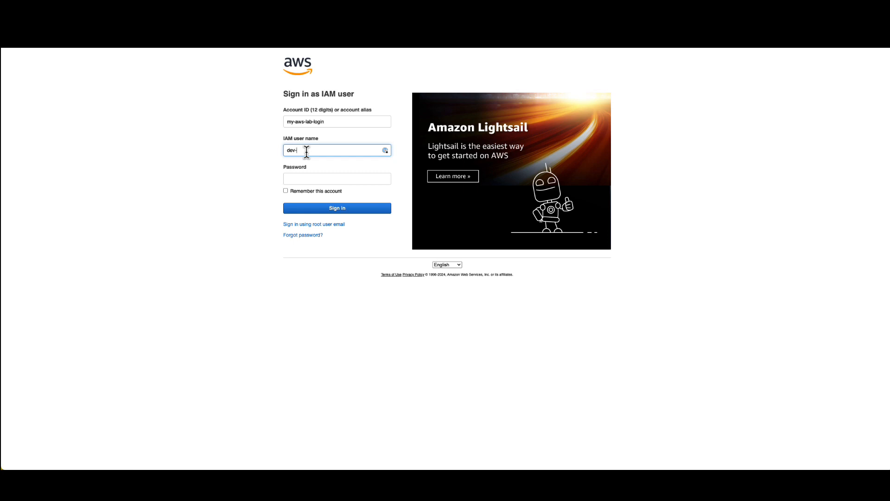
text(user)
key(Tab)
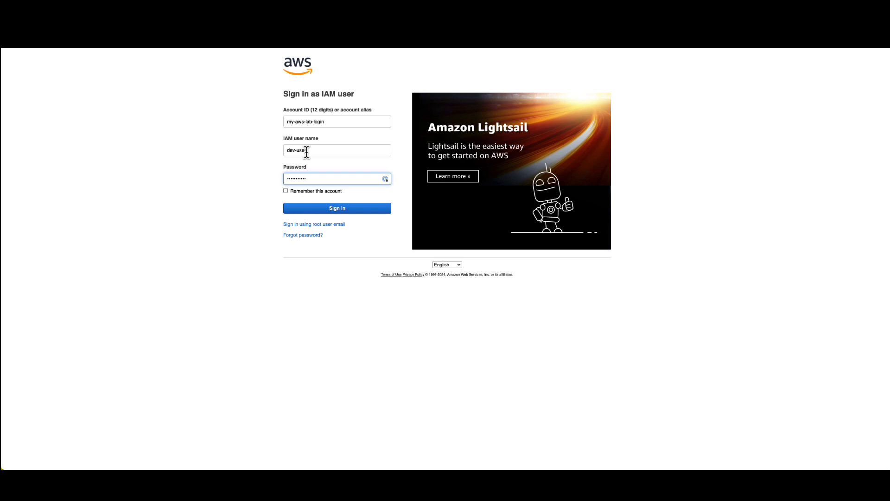
key(Return)
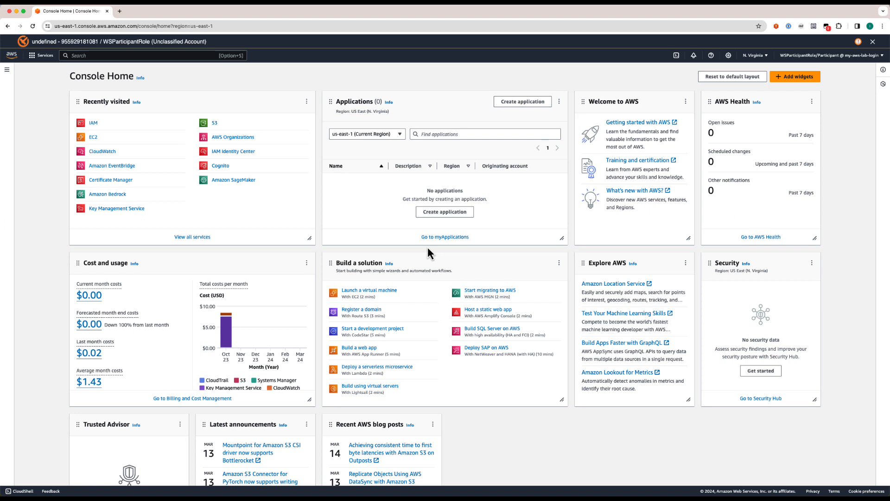
Copy the IAM users' sign-in URL from the IAM dashboard and open it in a new incognito window.
click(95, 123)
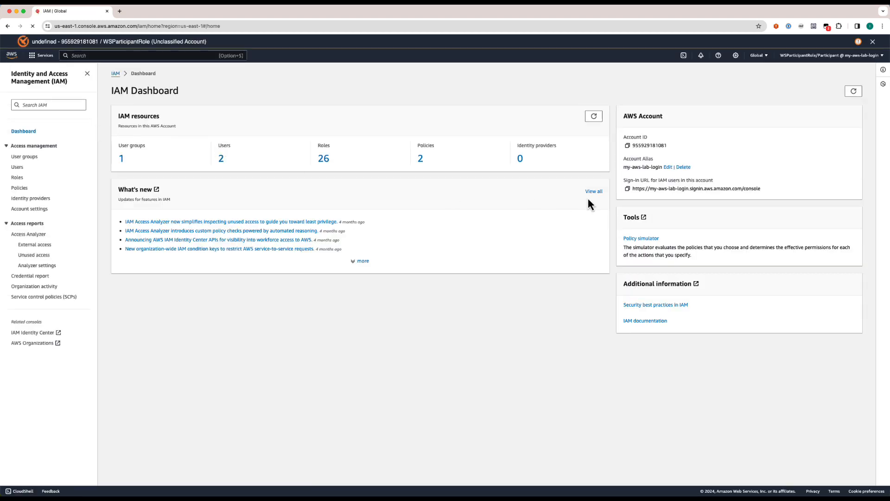
click(629, 190)
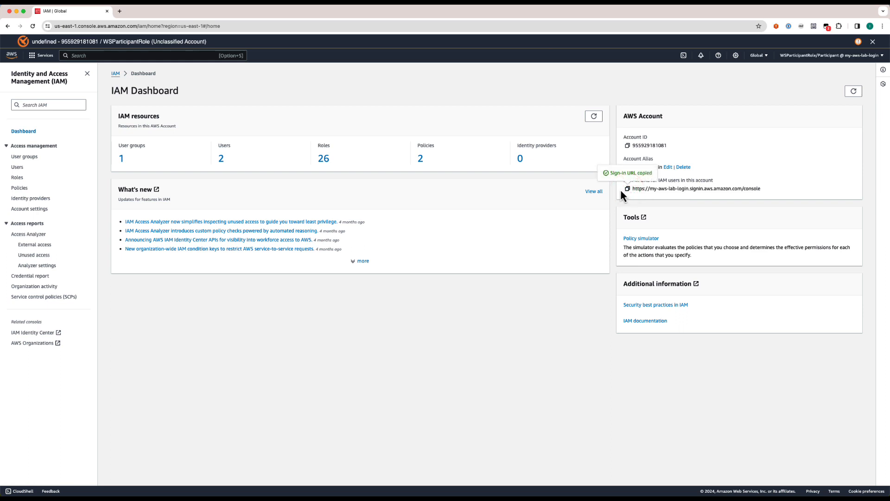
click(49, 3)
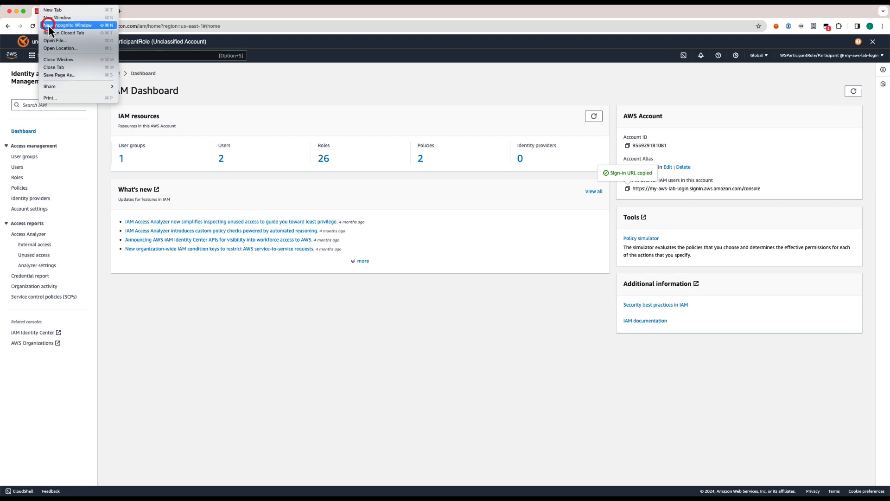
click(49, 27)
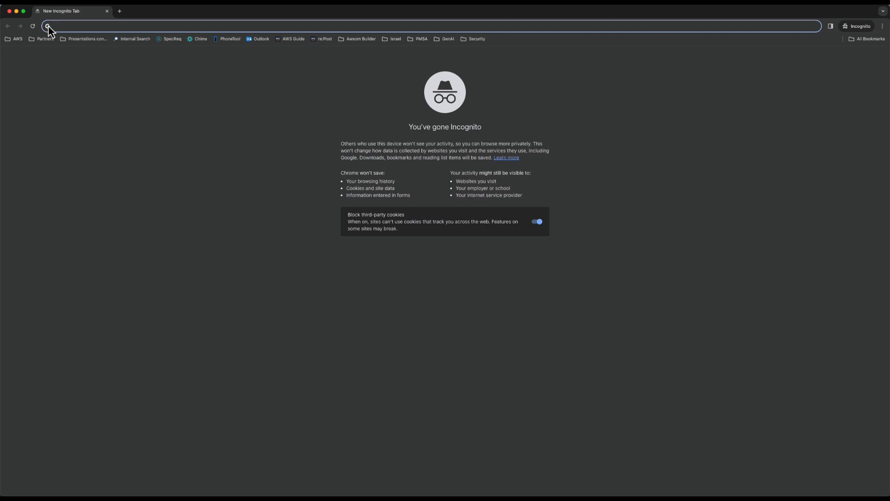
key(super+v)
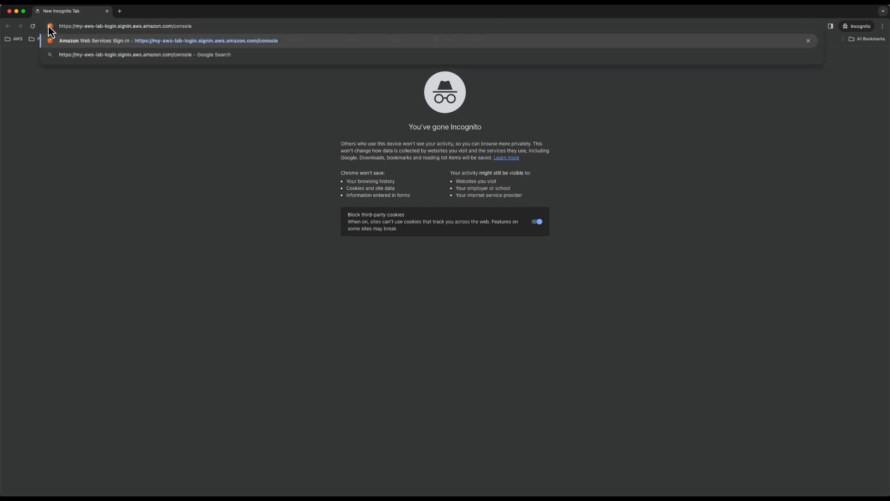
key(Return)
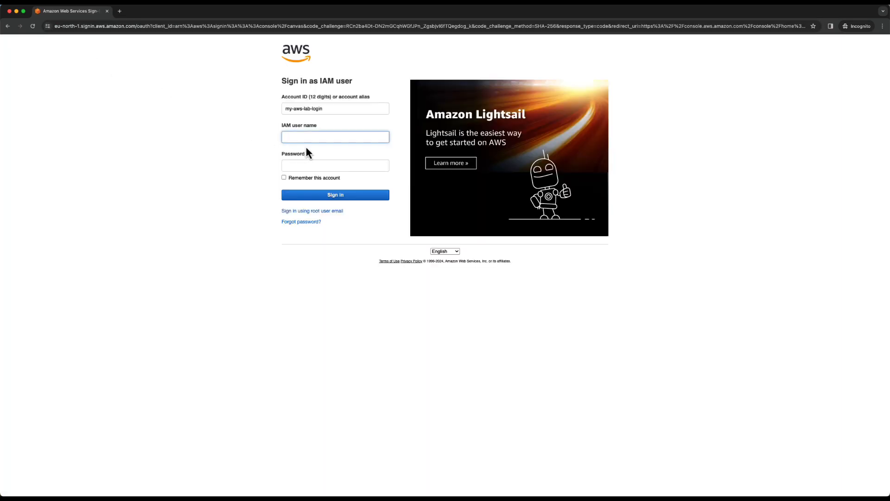
Sign in to the AWS console in the incognito window as dev-user, entering the user's password.
click(302, 136)
text(dev-us)
key(Tab)
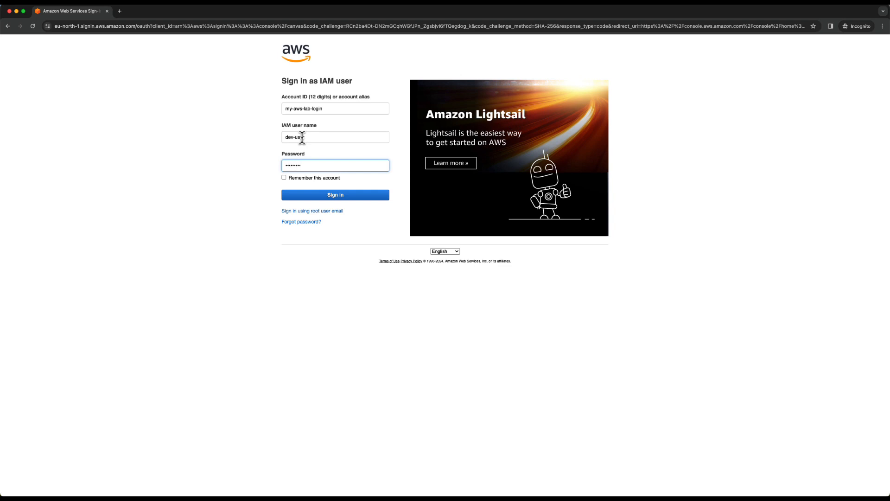
key(Return)
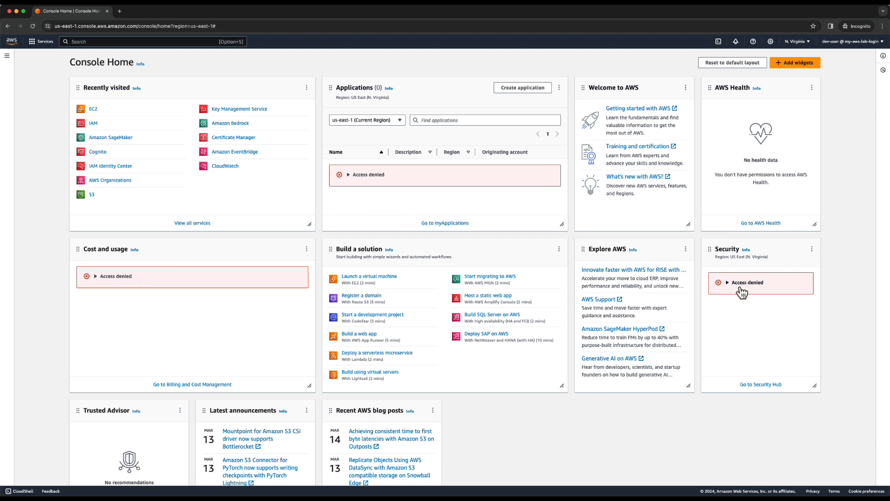
Open the EC2 instances list, try to stop prod-instance, and dismiss the resulting notification.
click(94, 109)
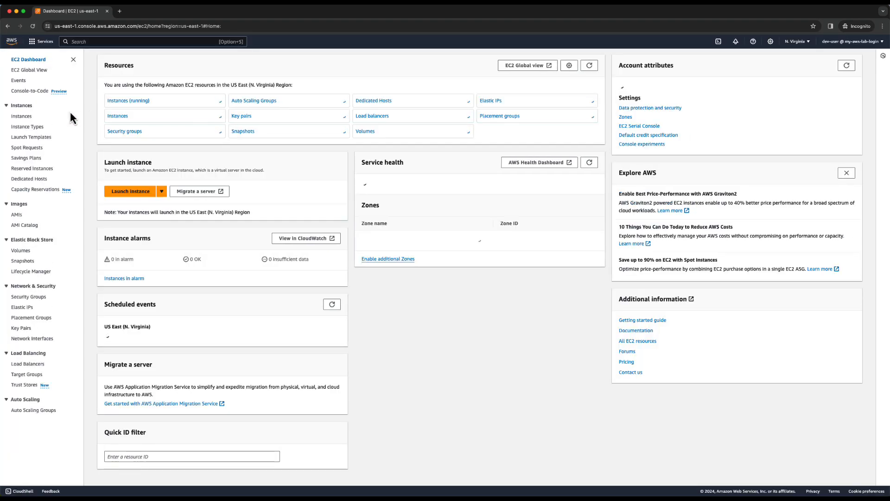
click(22, 117)
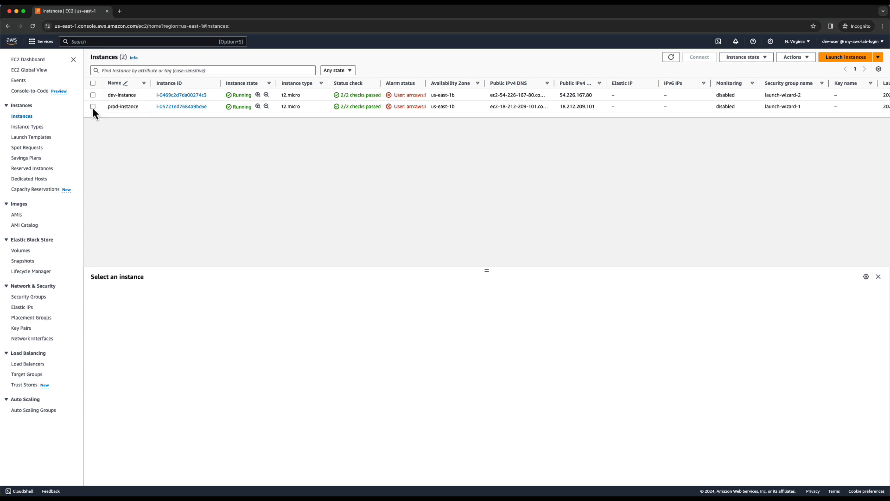
scroll(93, 108, right, 1)
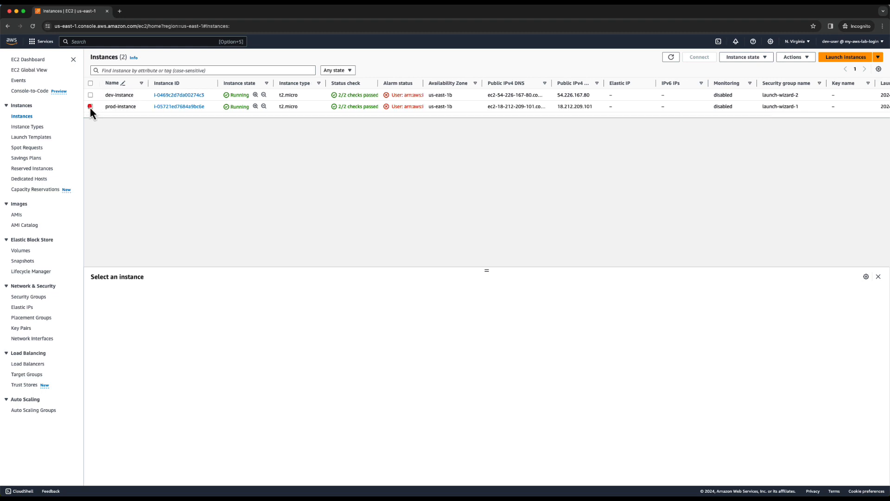
click(90, 107)
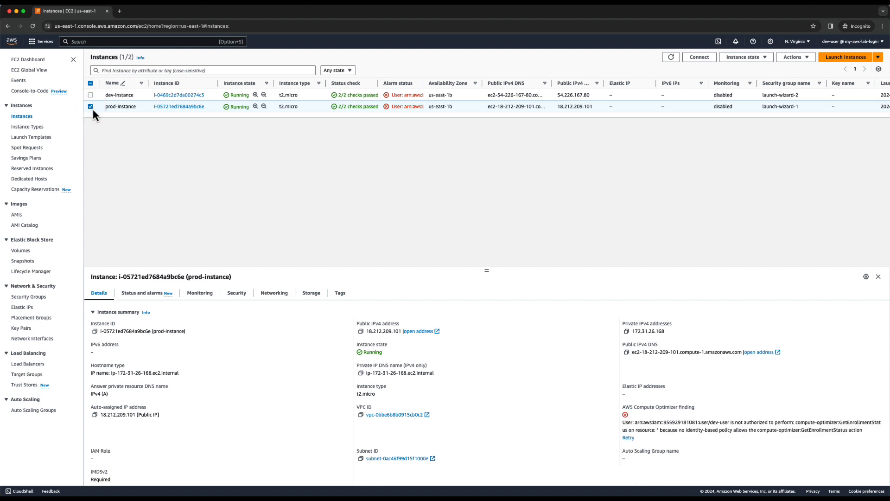
click(761, 56)
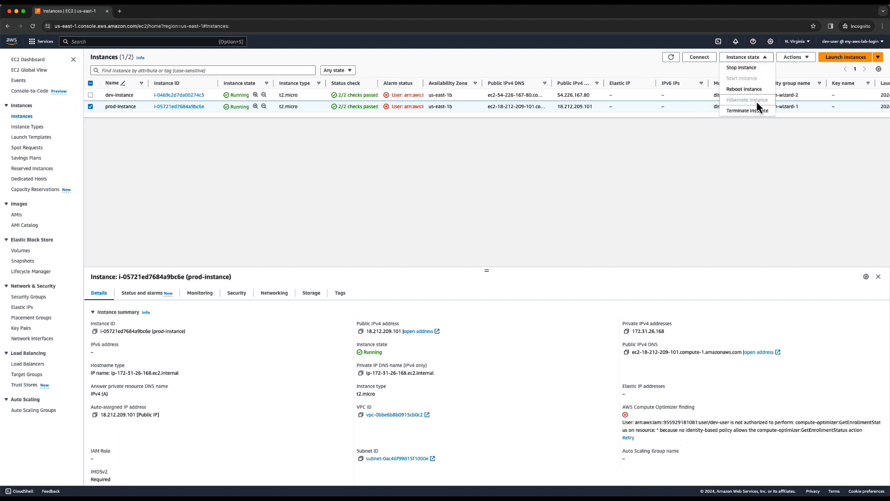
click(742, 67)
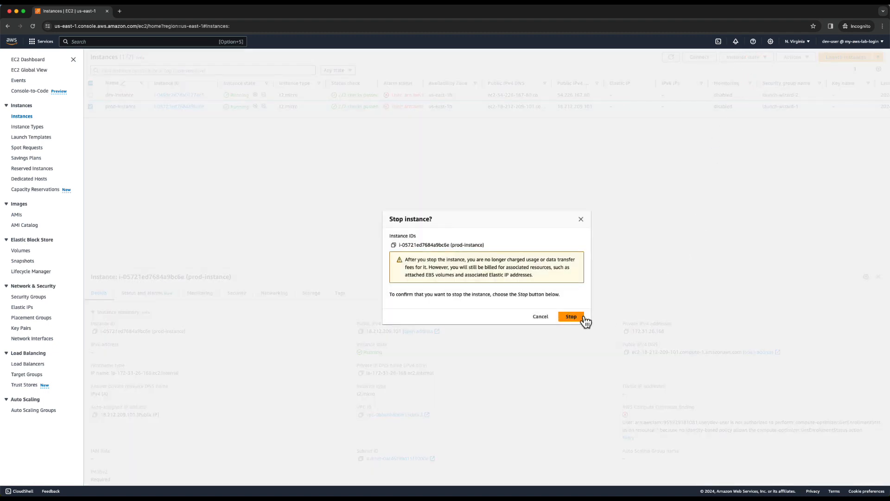
click(571, 317)
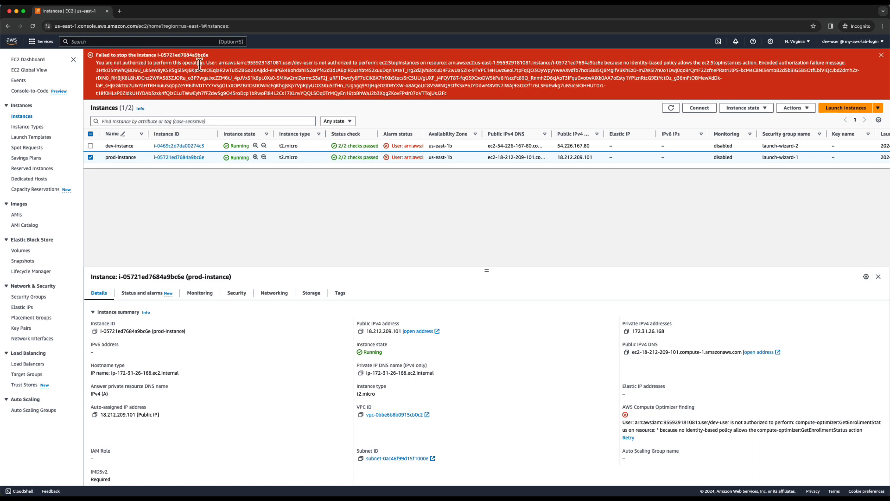
click(881, 55)
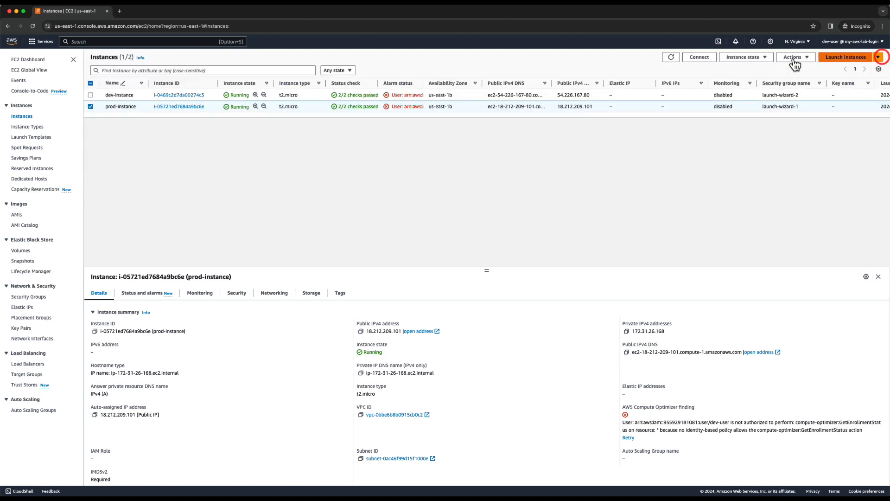
Select only dev-instance, stop it, and refresh the instances list.
click(91, 108)
click(91, 97)
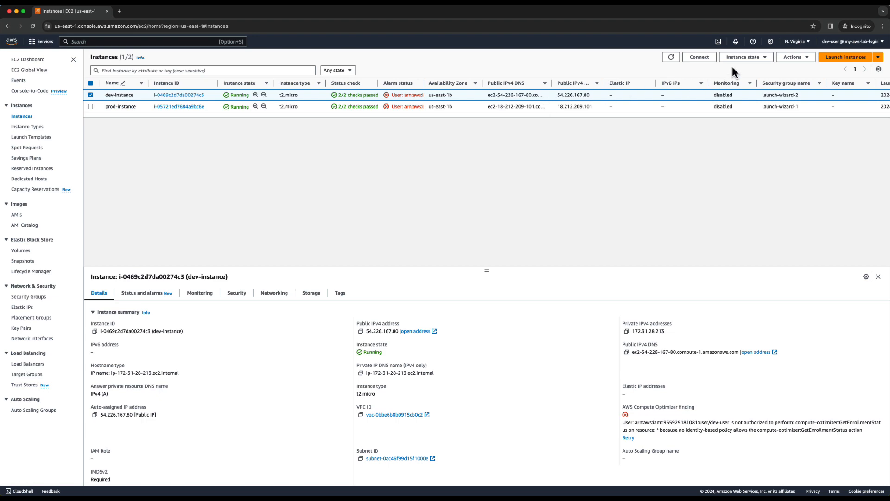
click(766, 58)
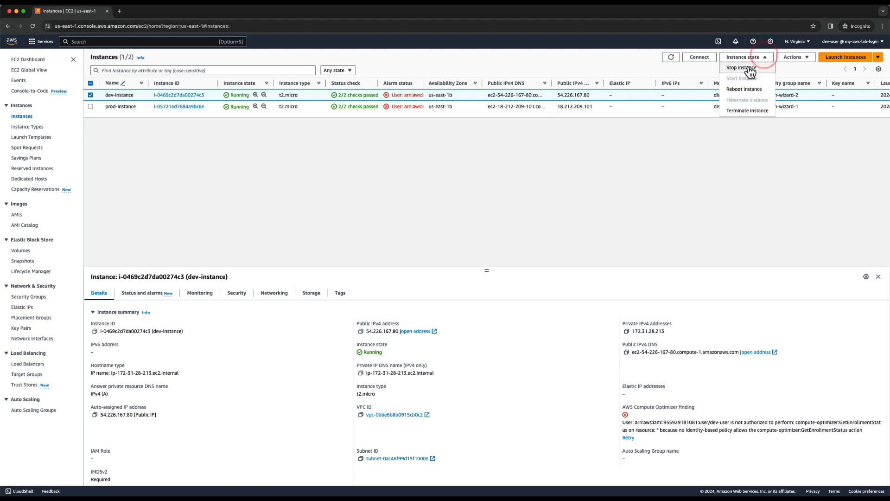
click(749, 67)
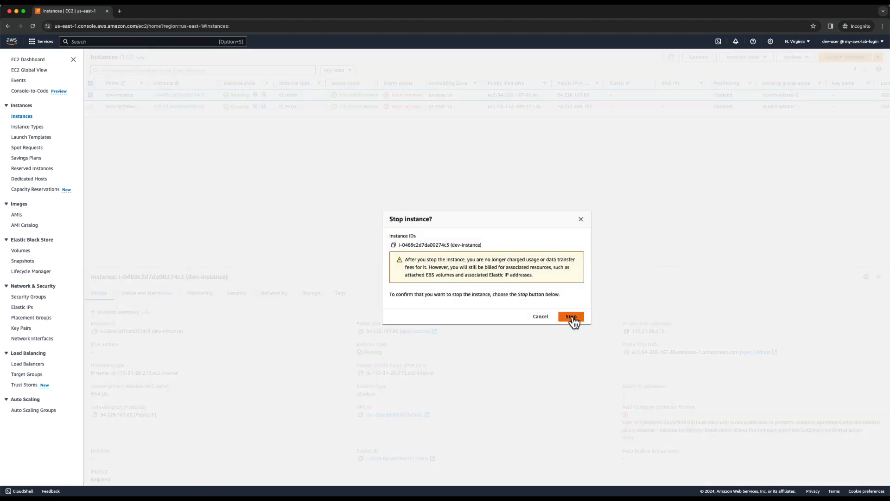
click(571, 318)
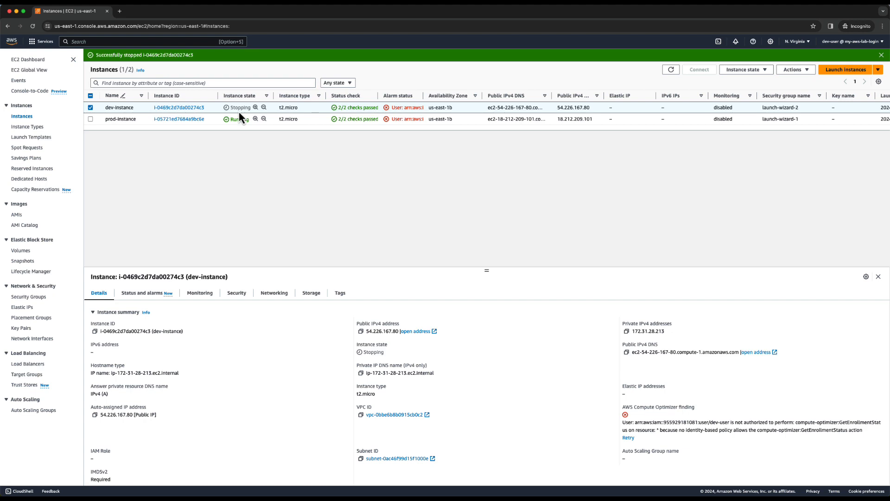
click(671, 71)
click(671, 71)
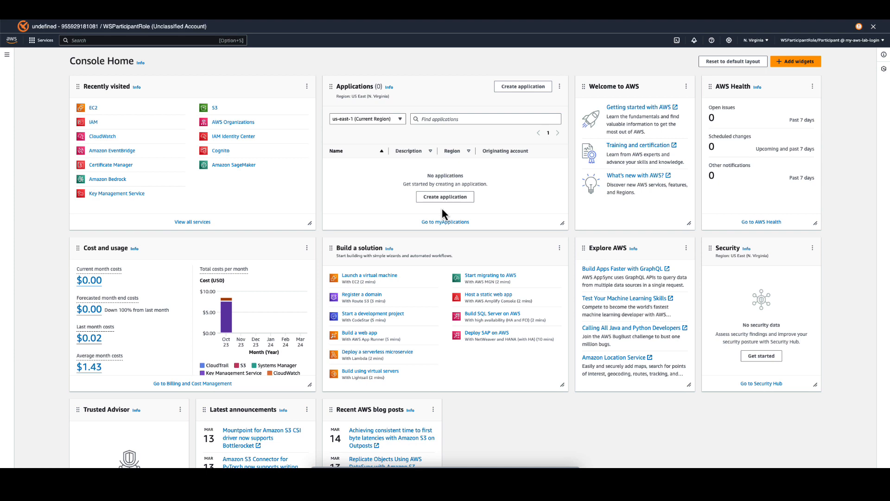
Create a general purpose S3 bucket named "my-s3-test-" plus the owner's first name, keeping the default settings.
click(214, 108)
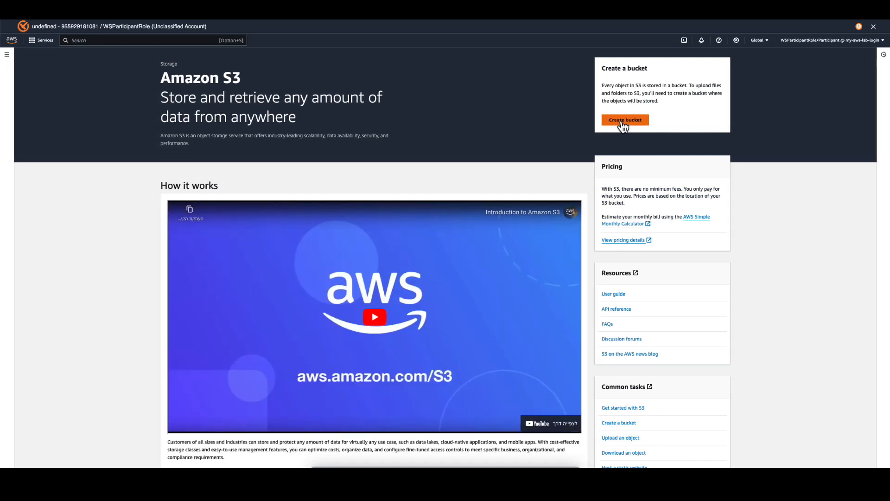
click(7, 58)
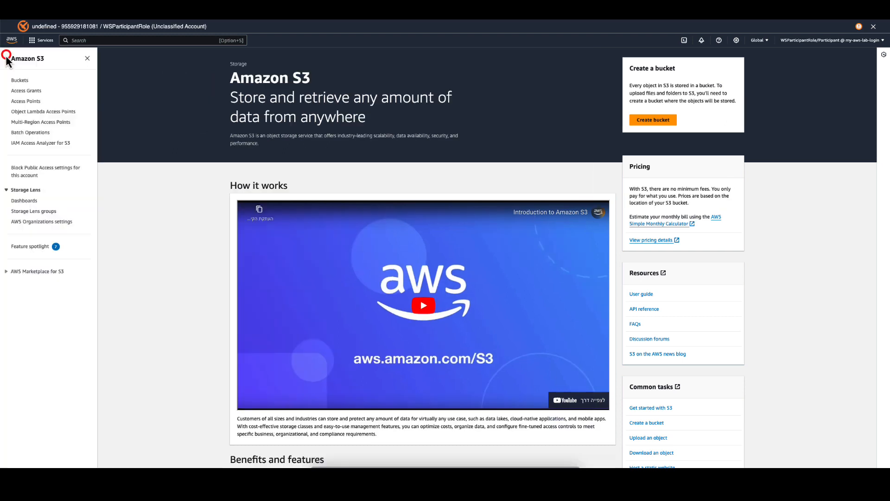
click(18, 81)
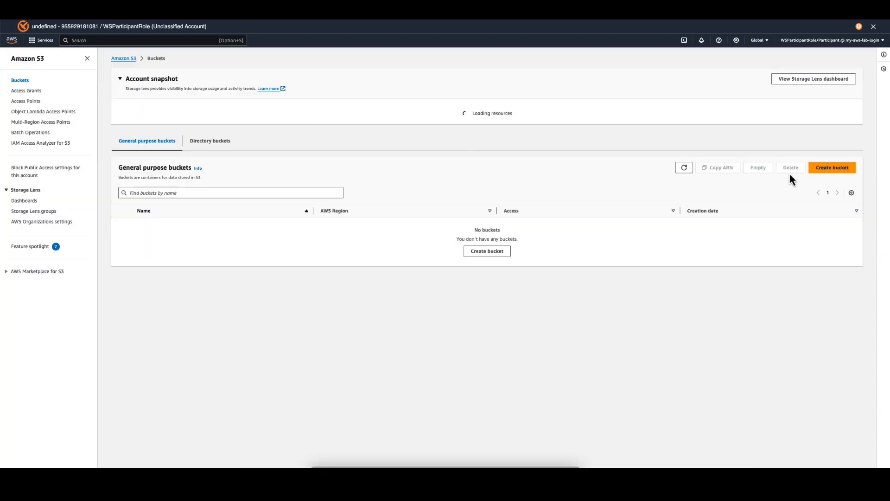
click(834, 172)
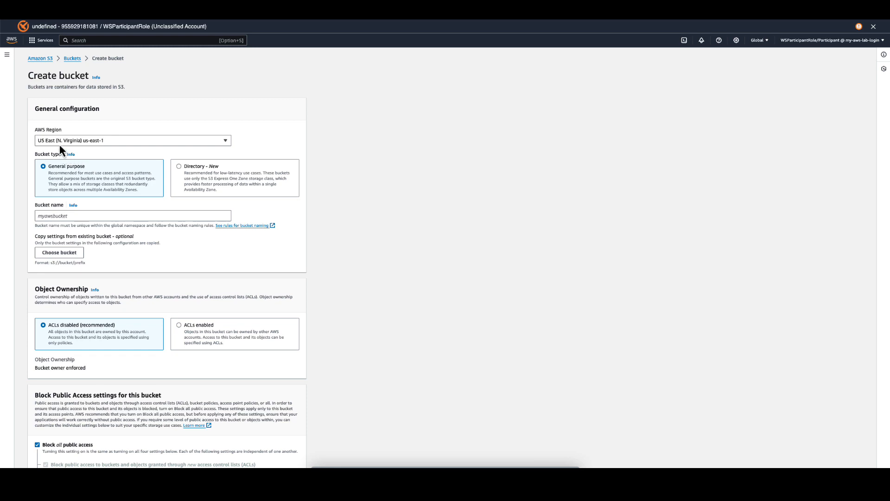
click(46, 215)
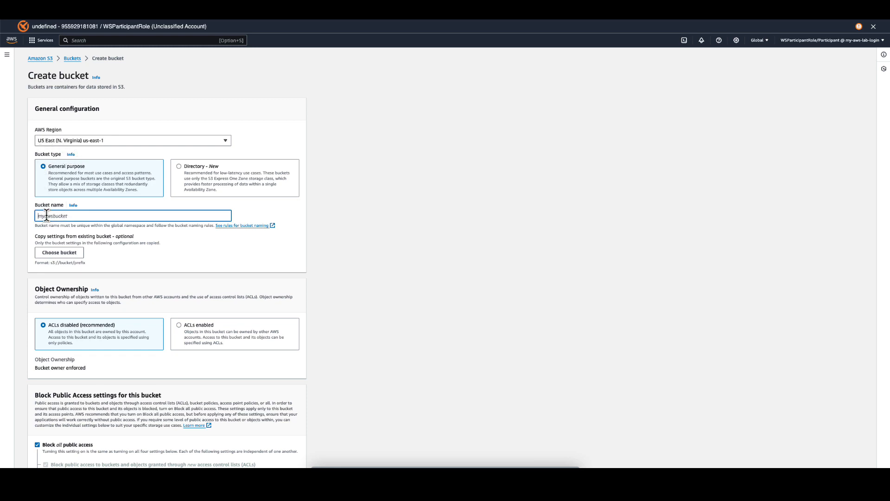
text(my-s3-test-ilan)
scroll(46, 216, down, 12)
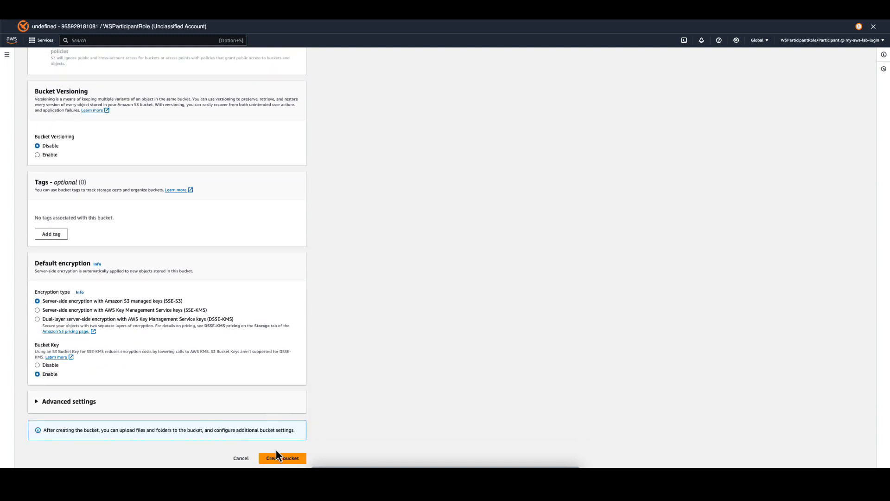
click(281, 459)
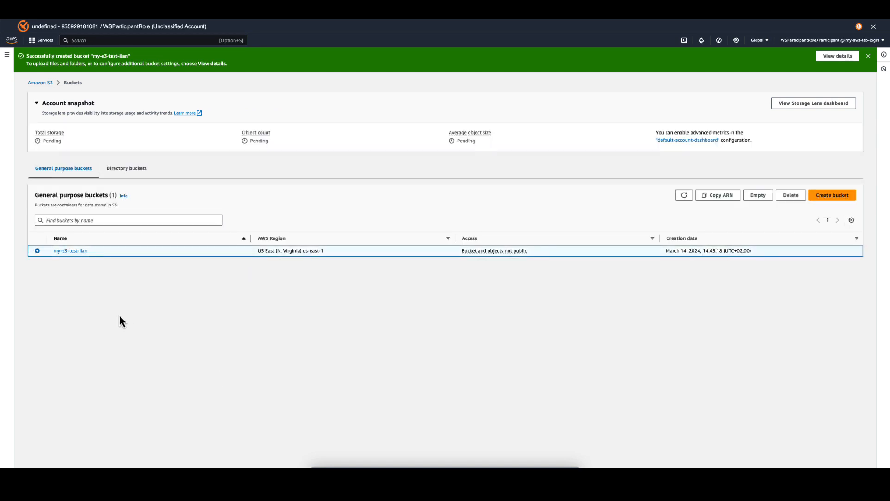
Upload aws-logo-sample.jpg from the ImmersionDay folder in Downloads to the new my-s3-test bucket and close the upload status.
click(69, 251)
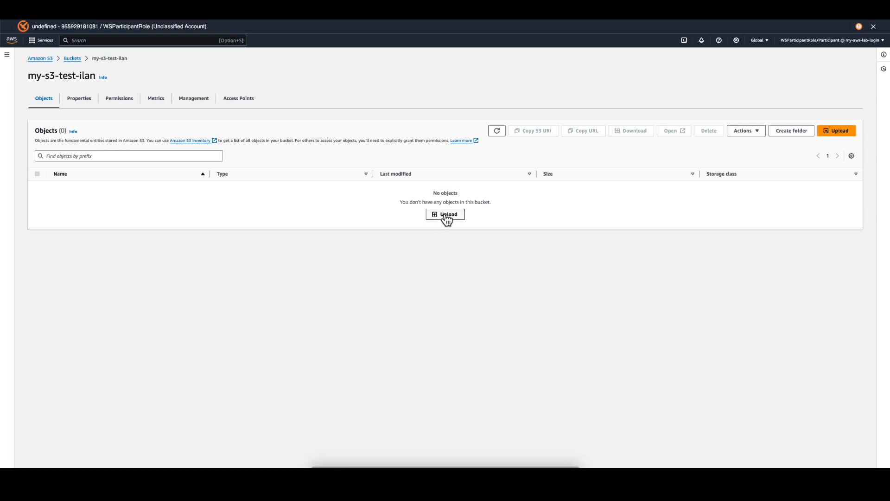
click(447, 218)
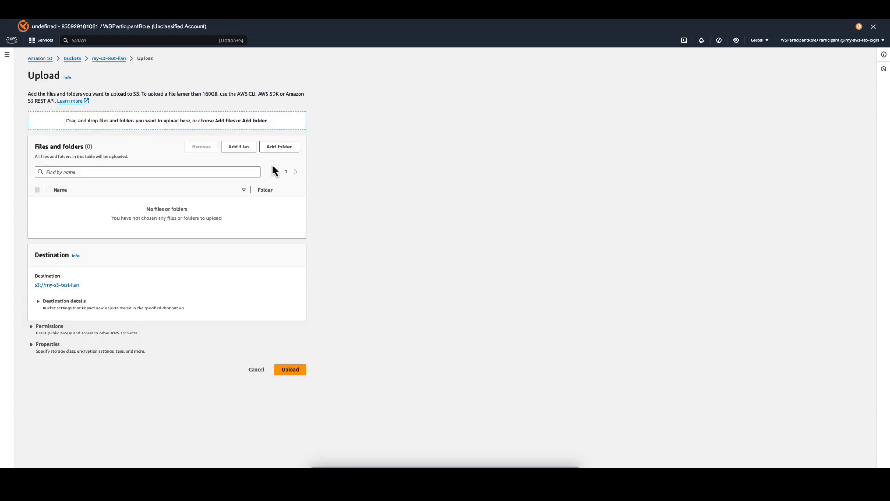
click(235, 149)
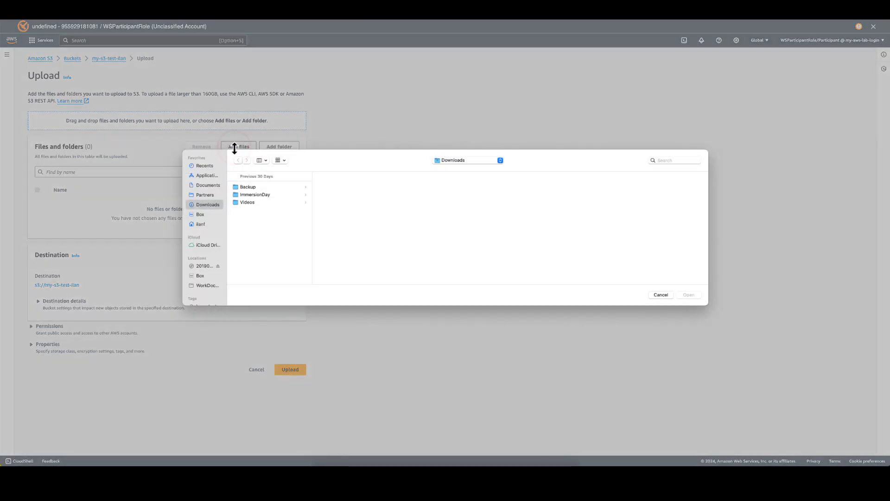
click(249, 193)
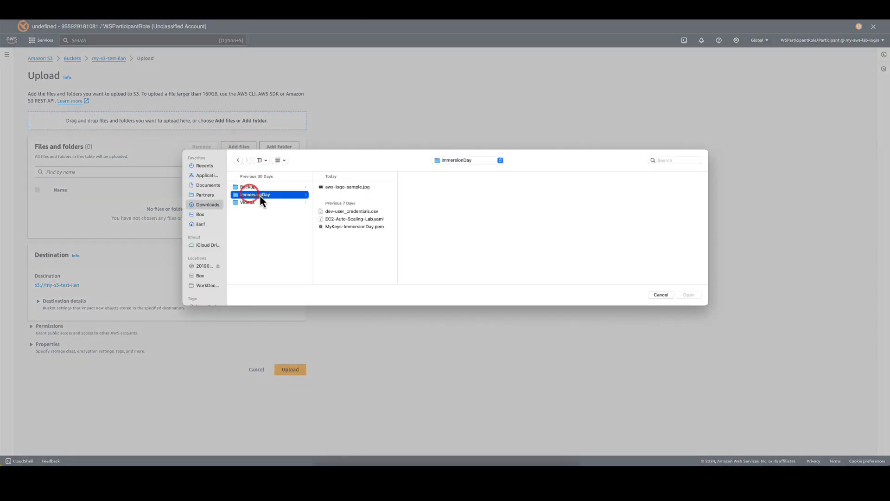
click(350, 189)
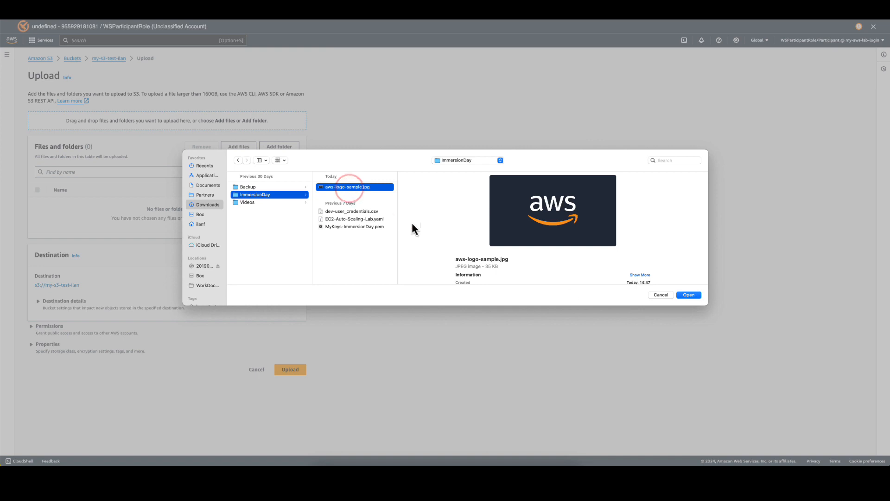
click(695, 297)
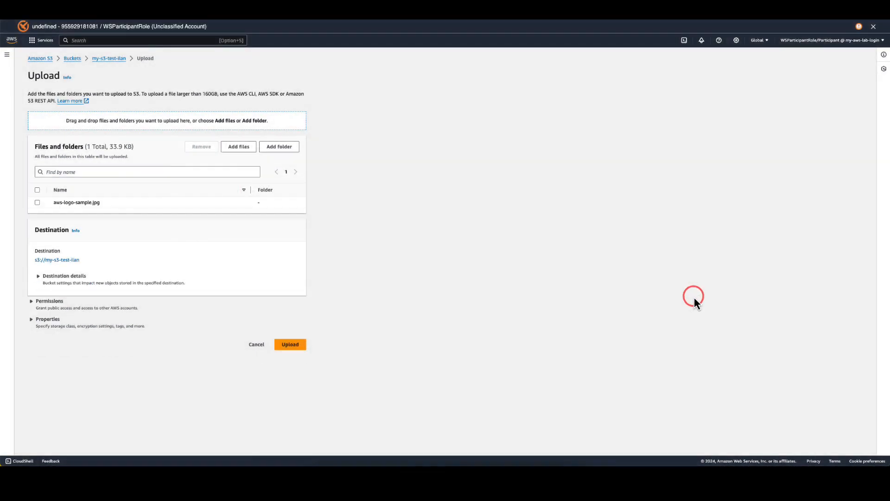
click(291, 345)
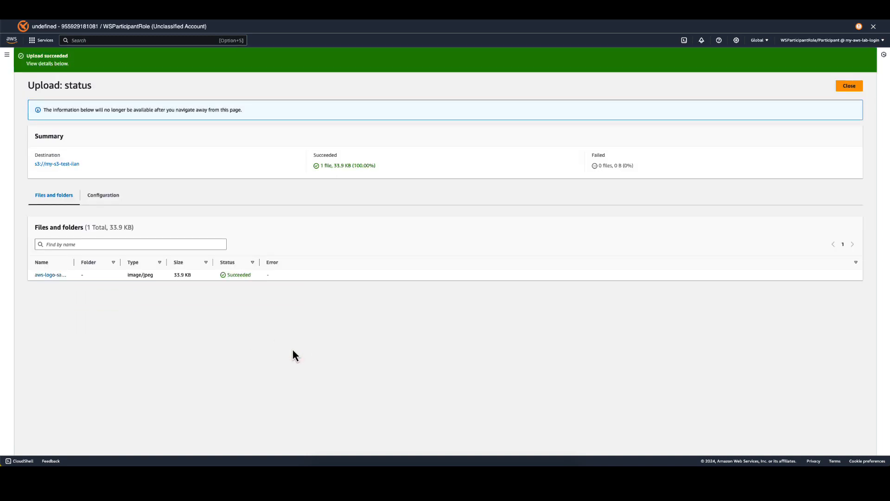
click(846, 87)
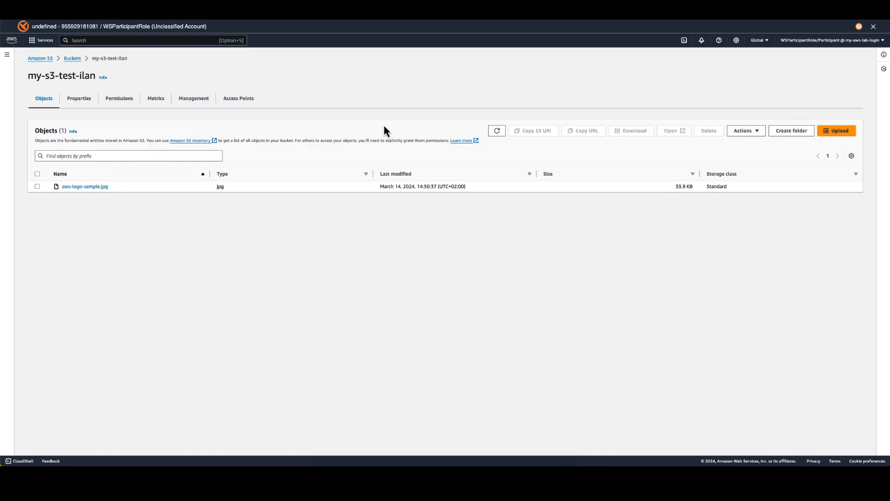
Create a second general purpose S3 bucket named "my-other-s3-test-" plus the owner's first name, keeping the default settings.
click(7, 54)
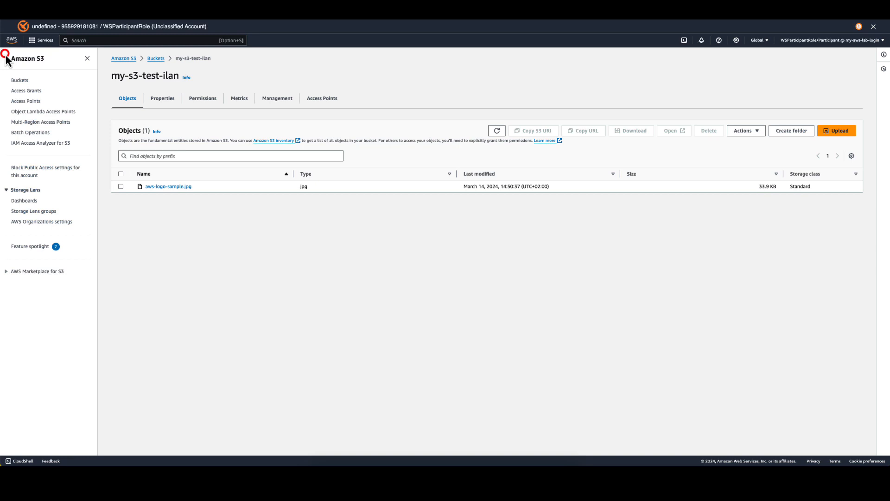
click(19, 81)
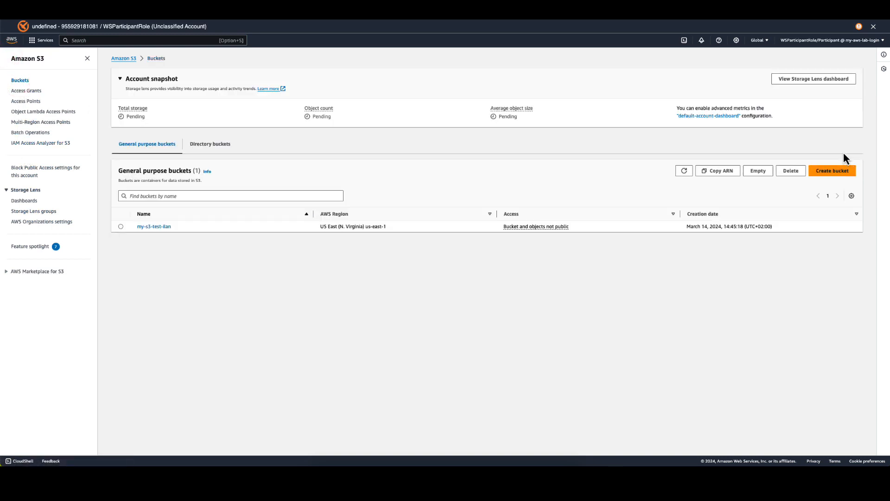
click(836, 176)
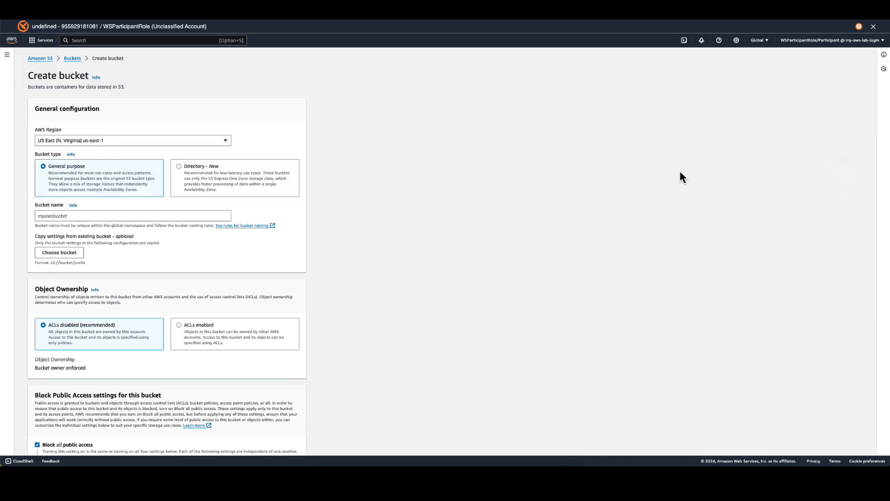
click(112, 216)
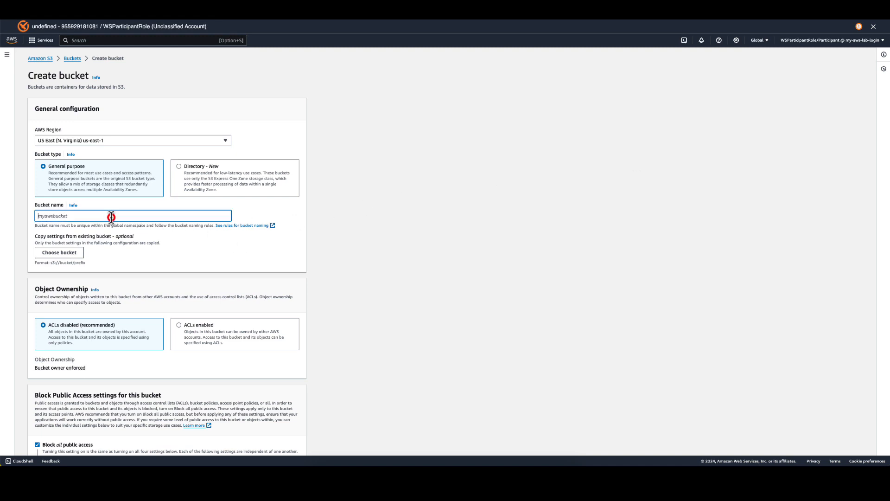
text(my-other-s3-test-ilan)
scroll(112, 218, down, 8)
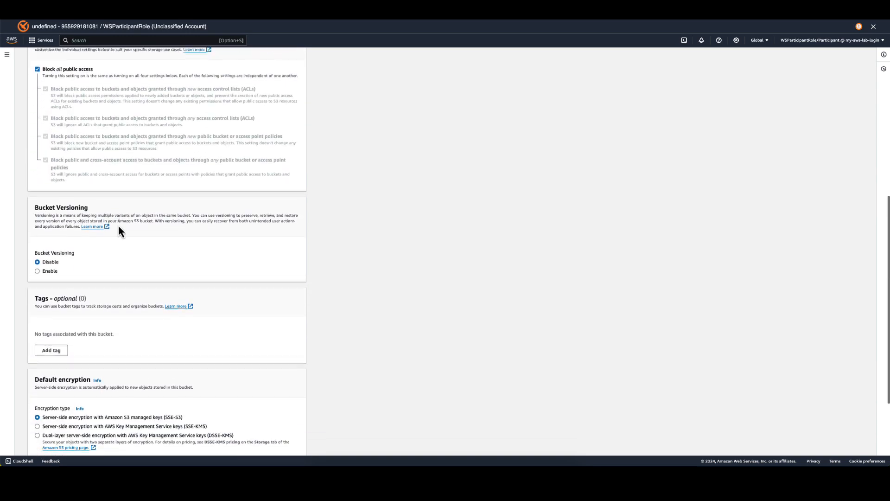
scroll(118, 227, down, 3)
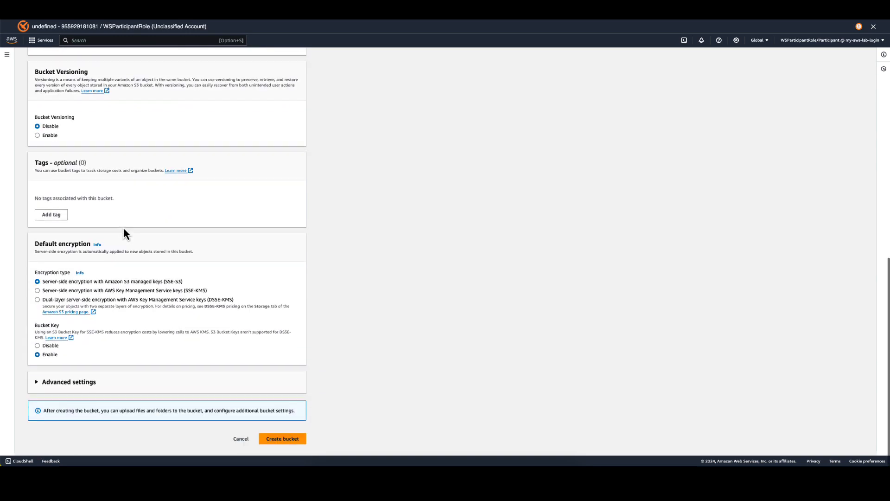
click(281, 446)
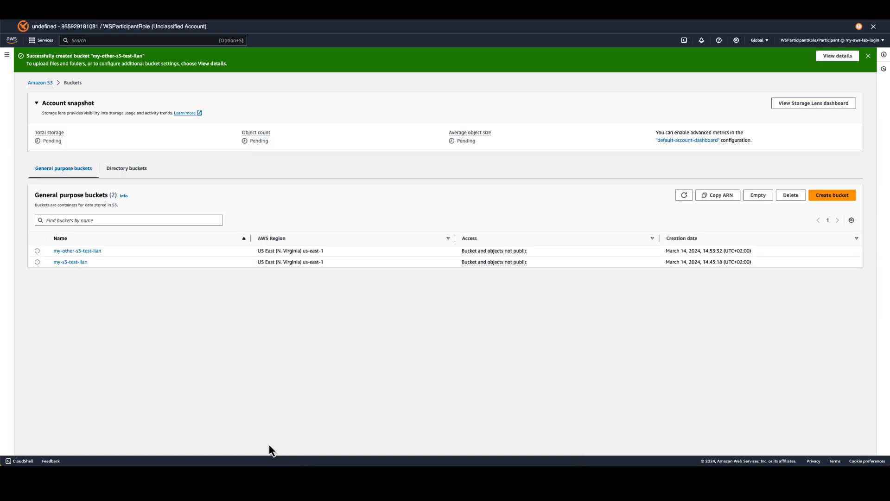
Upload aws-logo-sample.jpg from the ImmersionDay folder to the my-other-s3-test bucket and return to the buckets list.
click(74, 251)
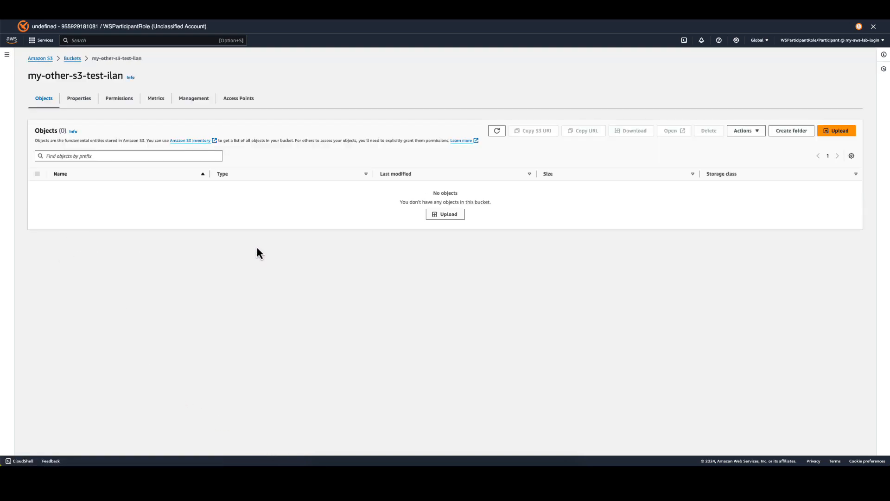
click(447, 215)
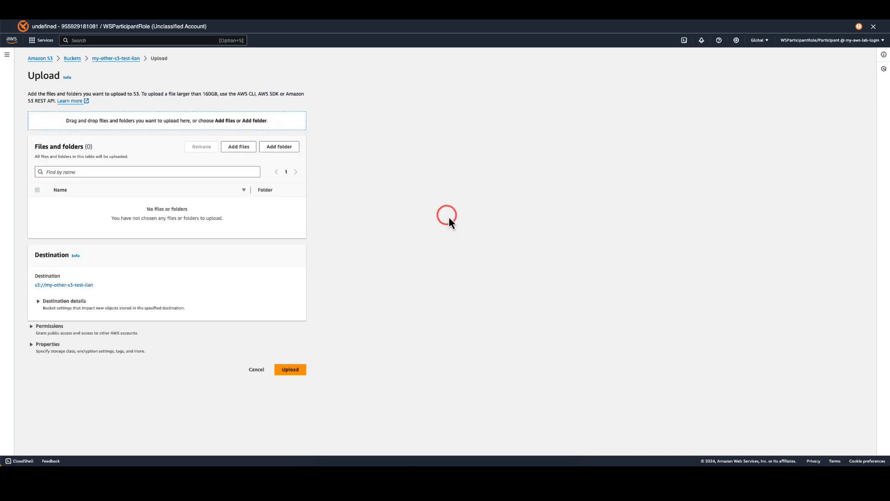
click(230, 148)
click(348, 187)
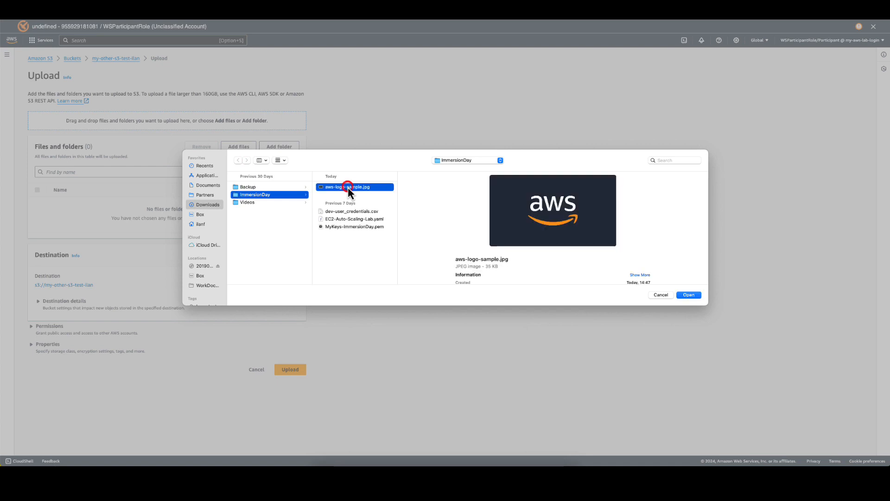
click(693, 294)
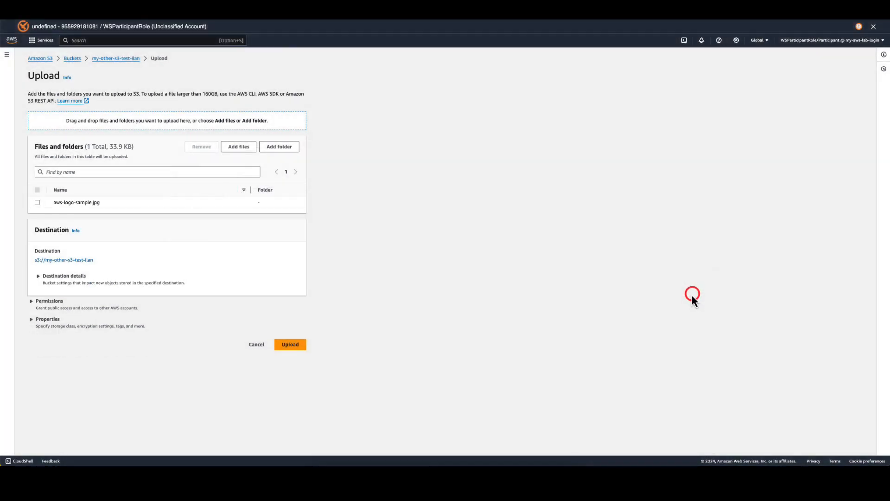
click(294, 344)
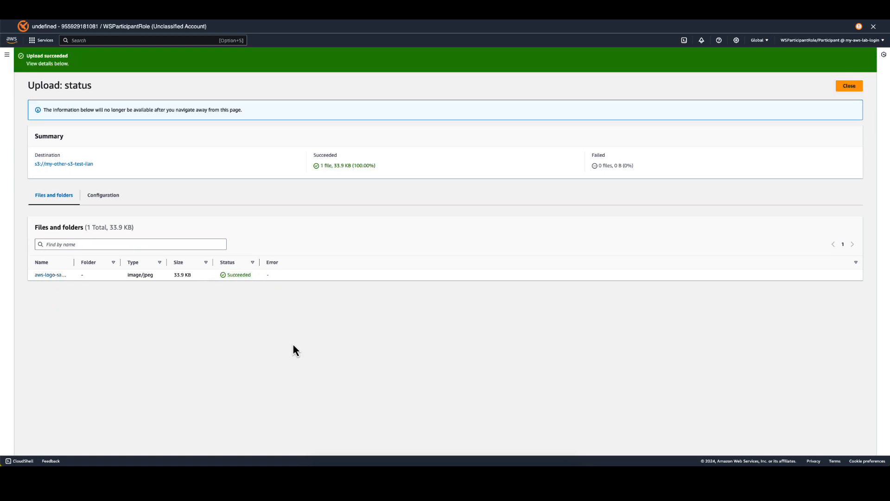
click(850, 86)
click(72, 59)
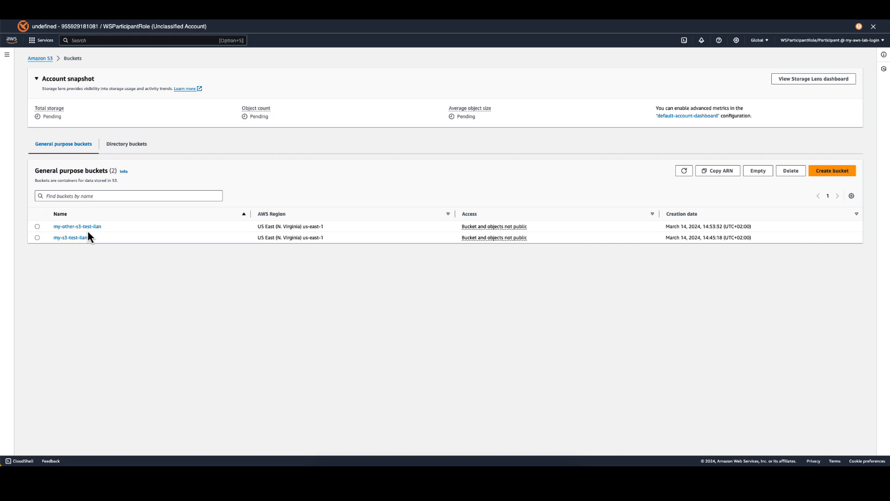
Start a new IAM policy and replace its JSON with the copied policy allowing S3 bucket listing plus s3:Get* and s3:List* on iam-test-user_name.
click(12, 40)
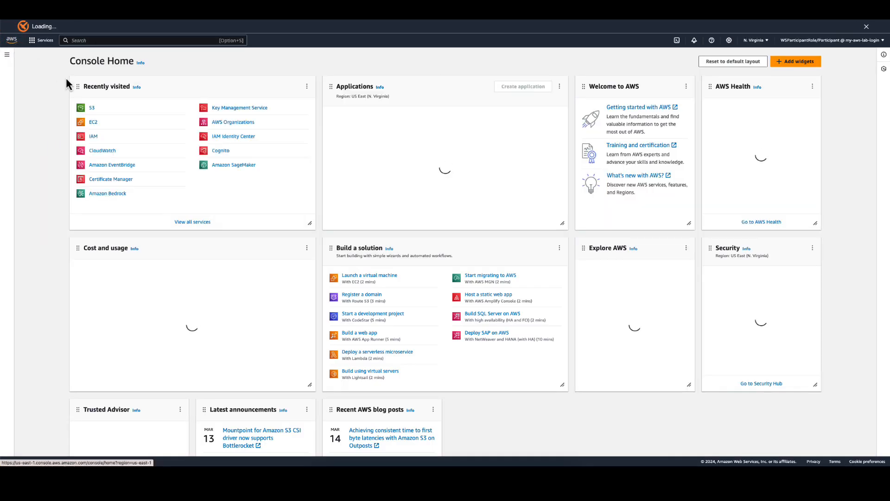
click(94, 138)
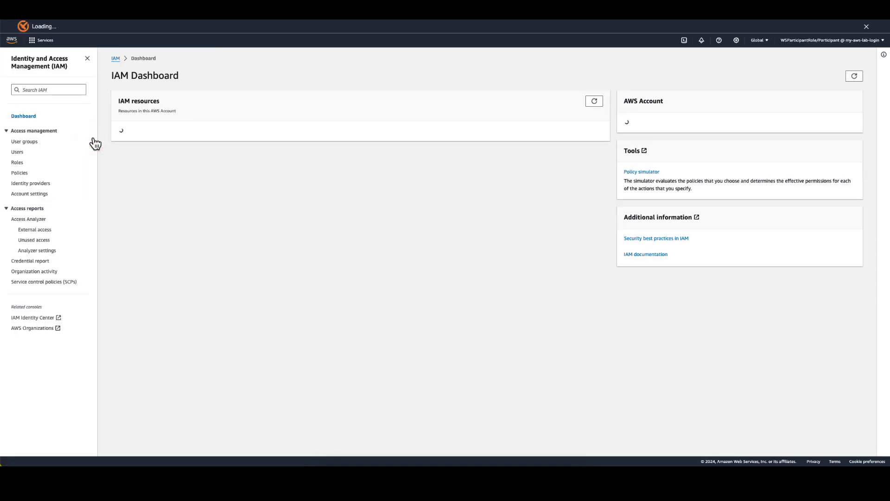
click(24, 173)
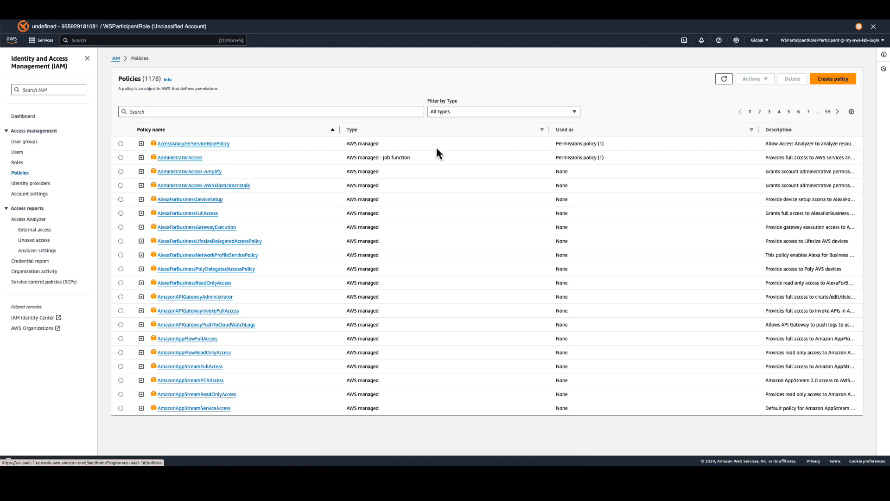
click(837, 81)
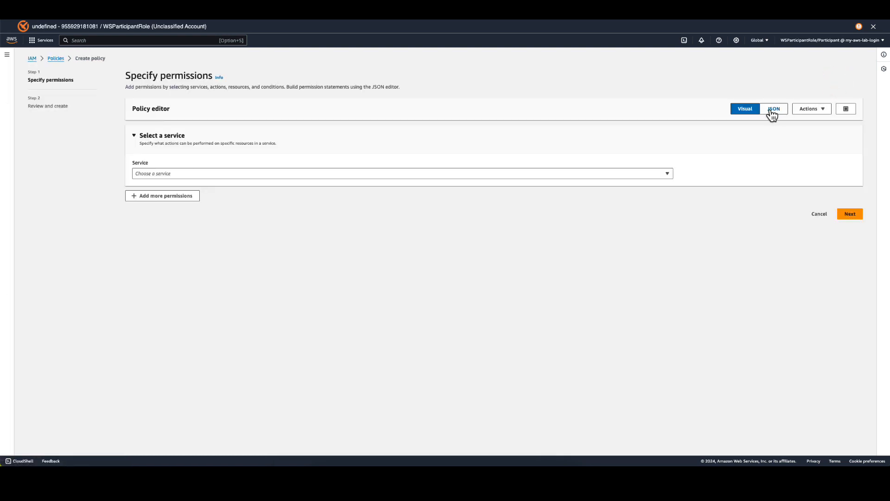
click(770, 110)
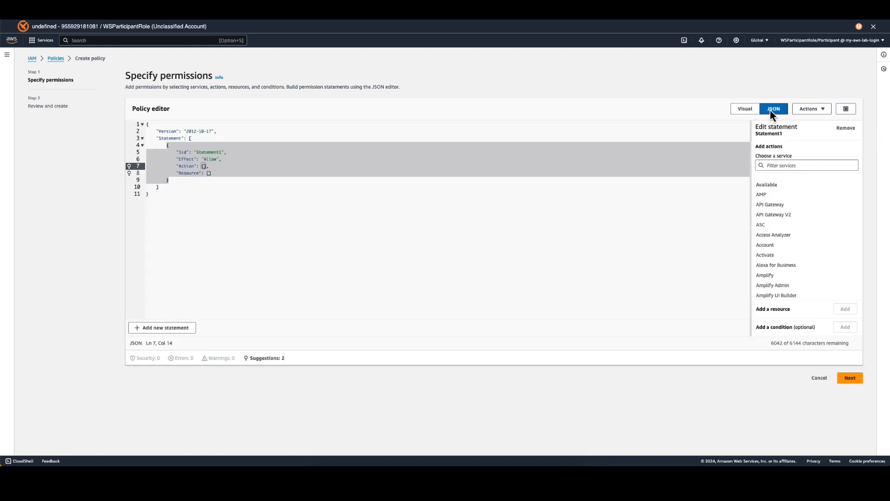
click(201, 198)
key(super+a)
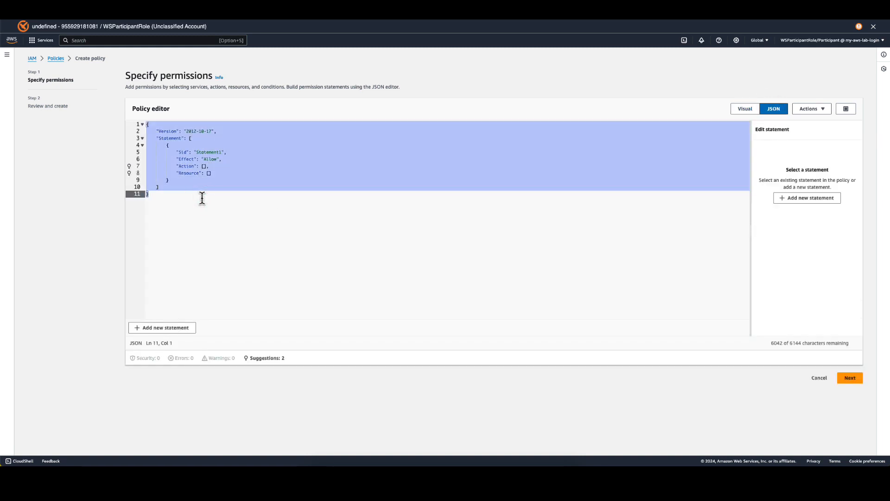
text({     "Version": "2012-10-17",     "Statement": [         {             "Action": ["s3:ListAllMyBuckets", "s3:GetBucketLocation"],             "Effect": "Allow",             "Resource": ["arn:aws:s3:::*"]         },         {             "Effect": "Allow",             "Action": [                 "s3:Get*",                 "s3:List*"             ],             "Resource": [                 "arn:aws:s3:::iam-test-user_name/*",                 "arn:aws:s3:::iam-test-user_name"             ]         }     ] })
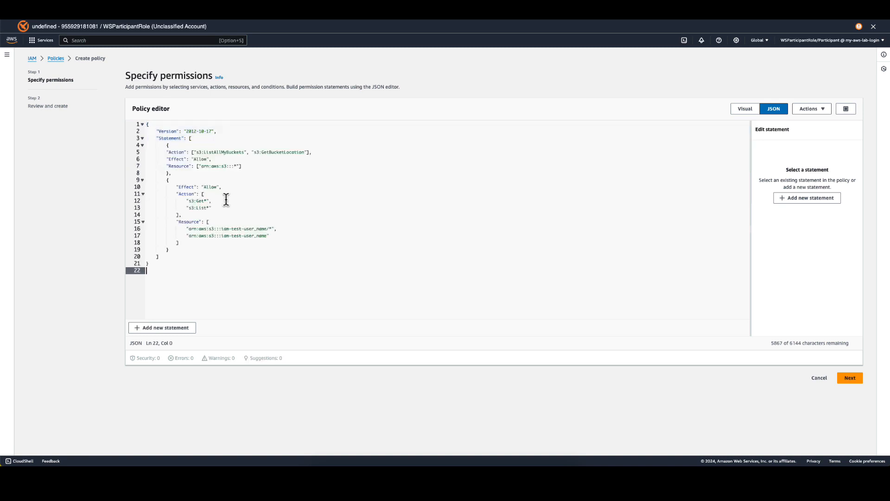
Replace iam-test-user_name in both resource ARNs of the policy with the copied my-s3-test bucket name, keeping the /* suffix on the first.
double_click(263, 229)
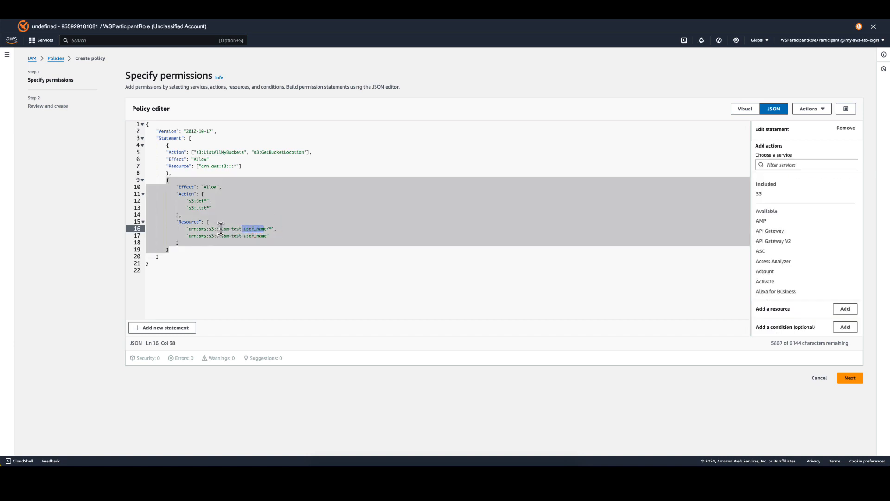
click(222, 229)
drag(221, 228, 266, 228)
key(BackSpace)
text(my-s3-test-ilan)
drag(222, 237, 266, 236)
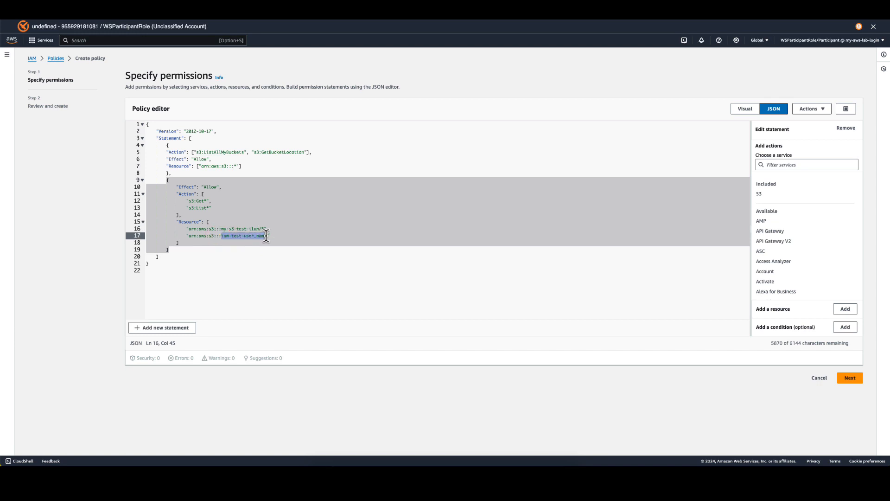
text(my-s3-test-ilan)
double_click(204, 188)
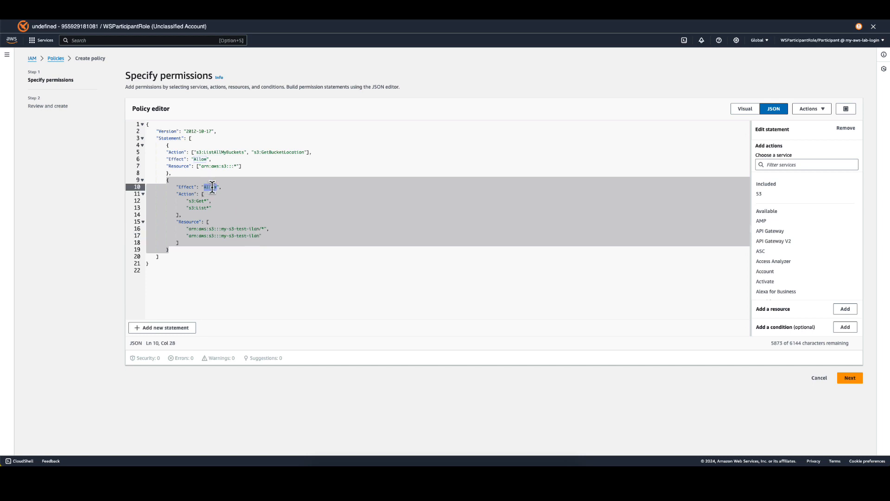
click(197, 201)
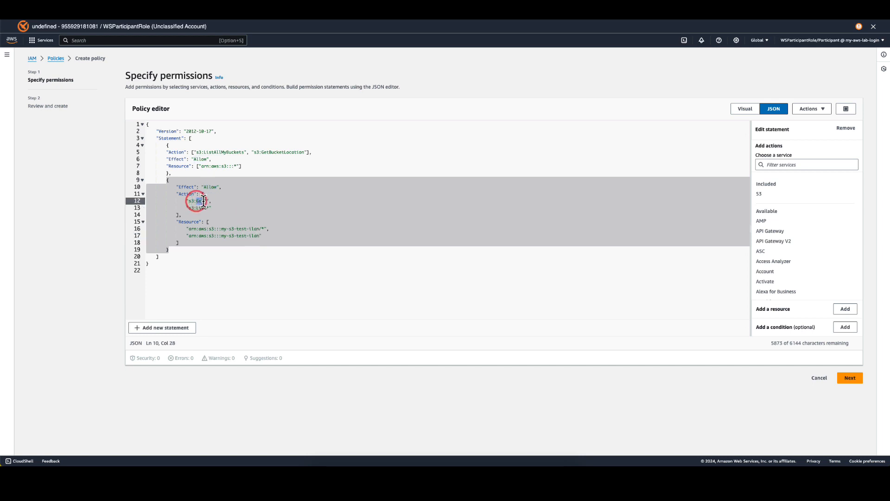
double_click(199, 207)
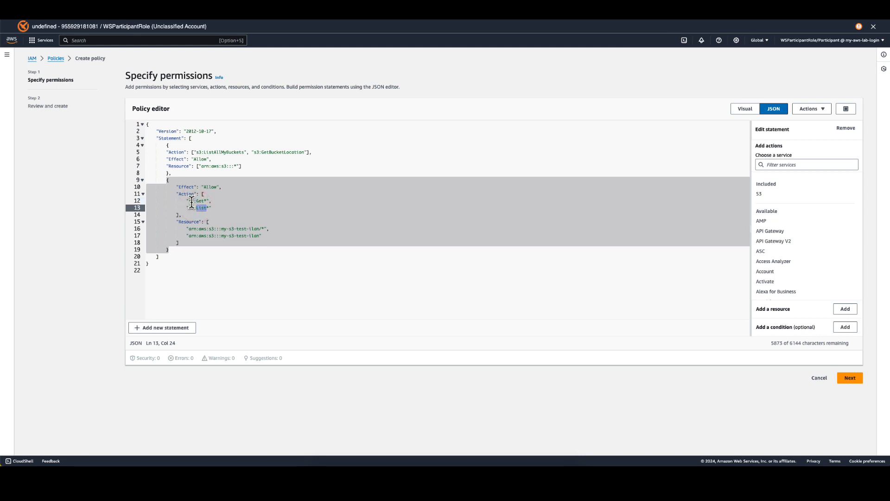
double_click(224, 228)
drag(230, 228, 261, 225)
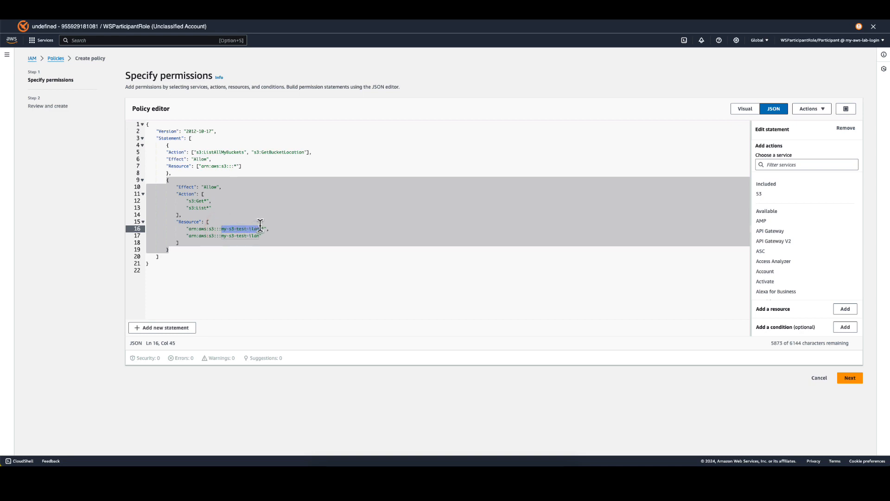
Name the policy IAMBucketTestPolicy and create it.
click(845, 374)
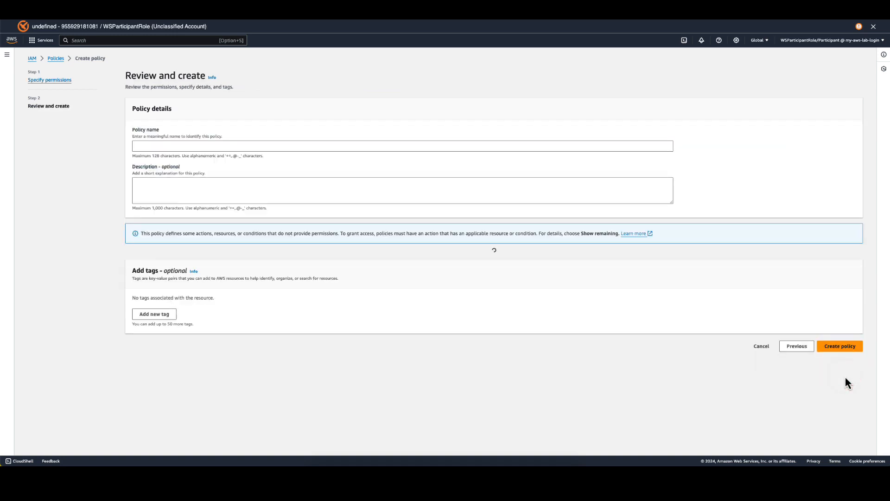
click(142, 146)
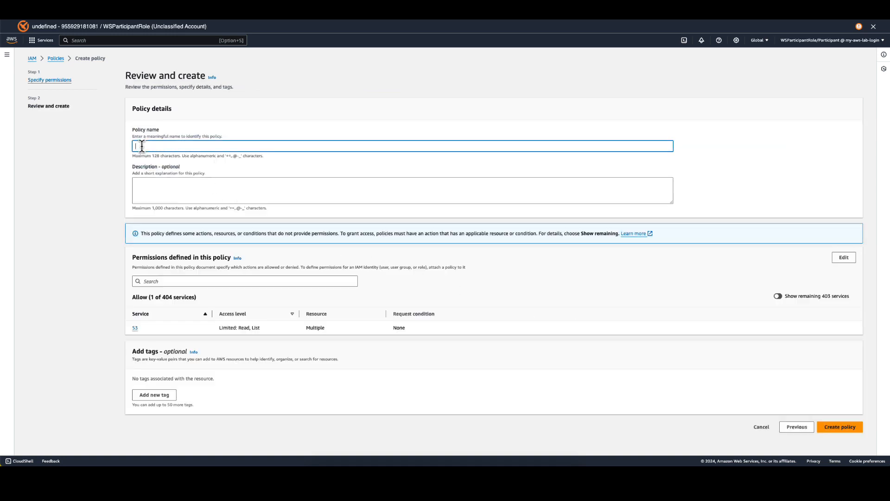
text(IAMBucketTestPolicy)
click(836, 429)
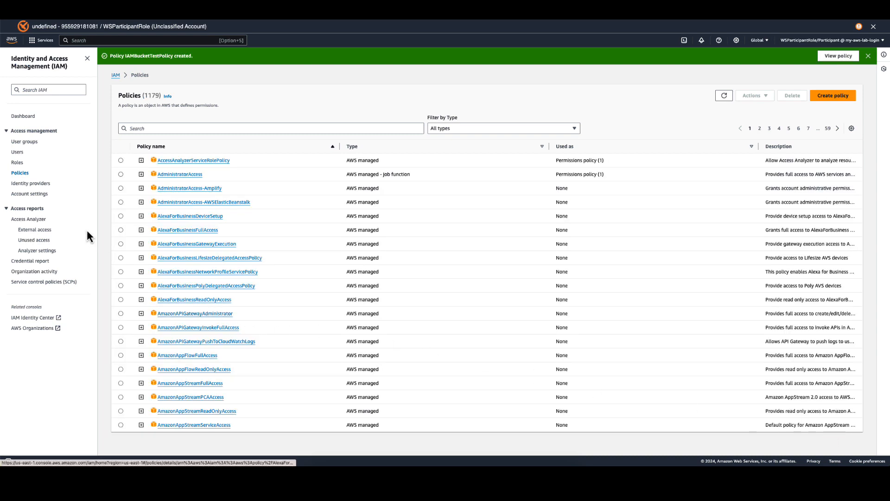
Start a new IAM role with AWS service as the trusted entity type and EC2 as the use case.
click(17, 163)
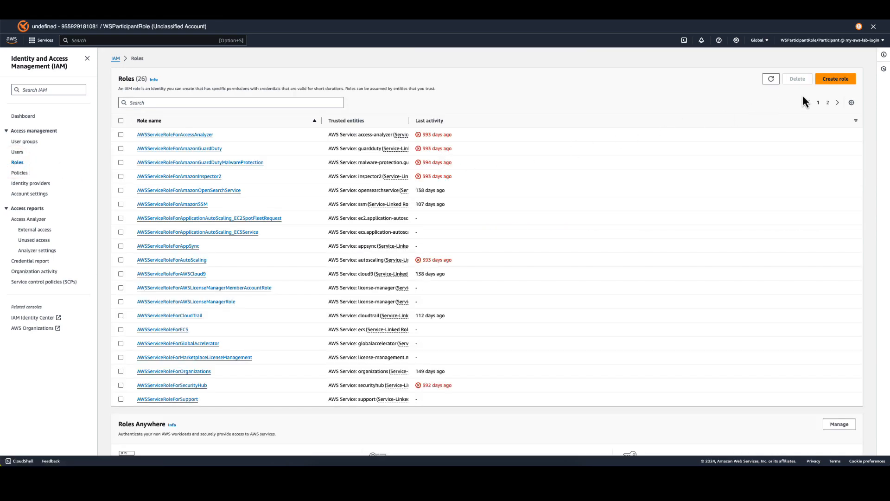
click(833, 79)
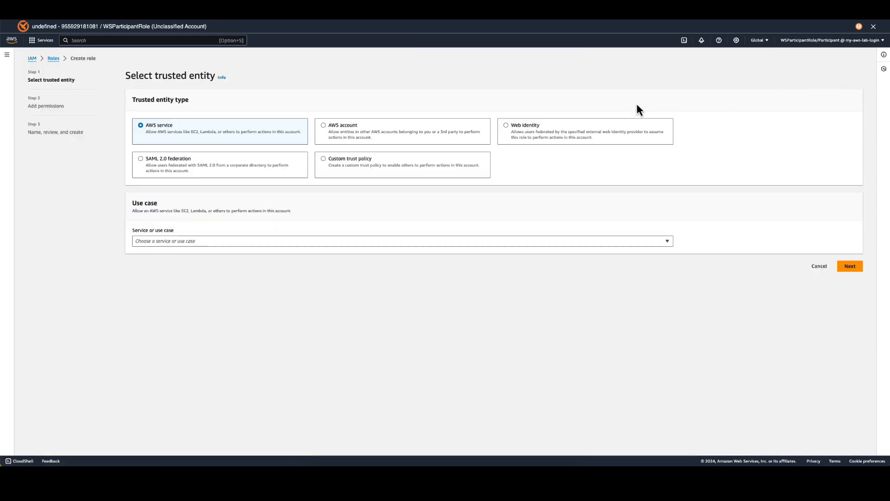
click(222, 242)
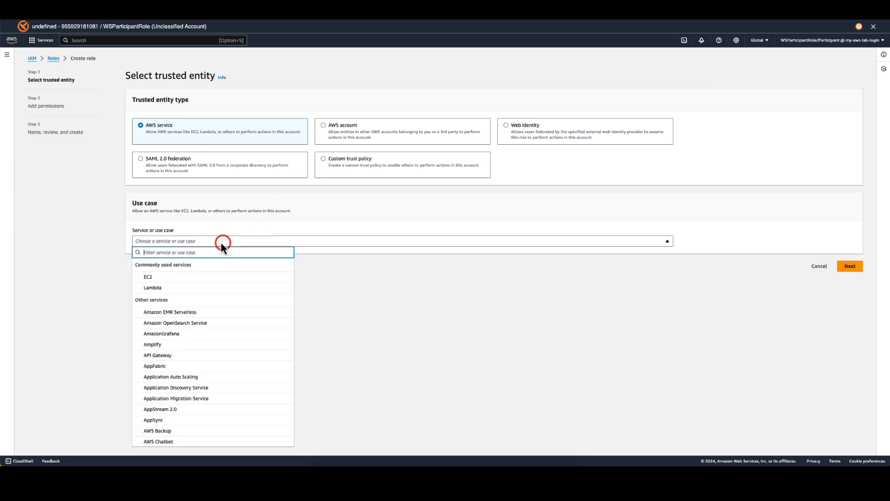
click(149, 278)
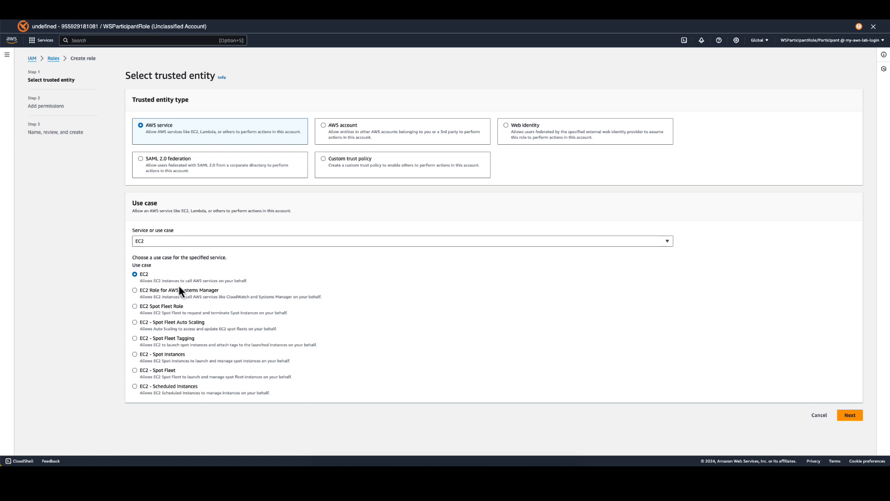
click(850, 417)
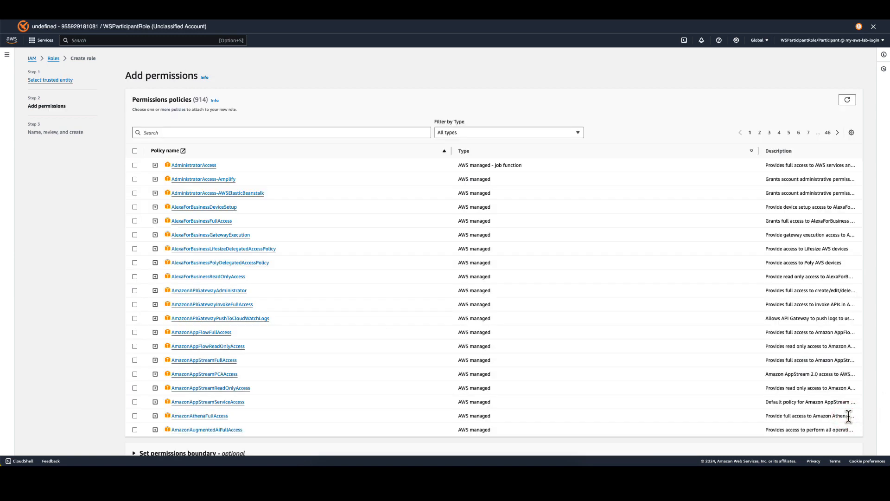
Find IAMBucketTestPolicy among the permissions policies and attach it to the new role.
click(149, 133)
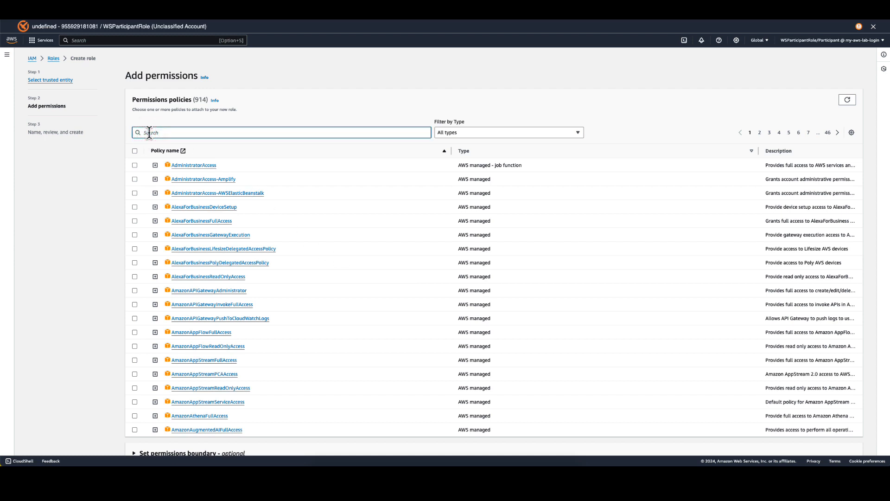
text(IAMBucketTestPolicy)
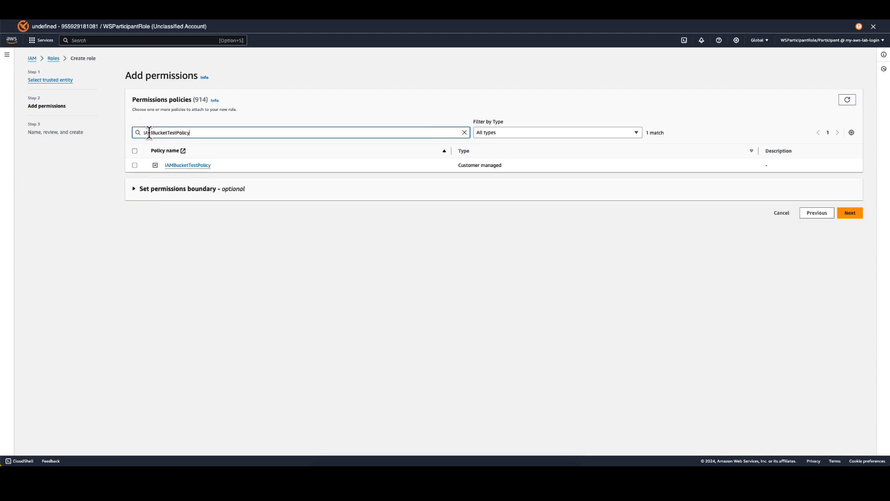
click(135, 165)
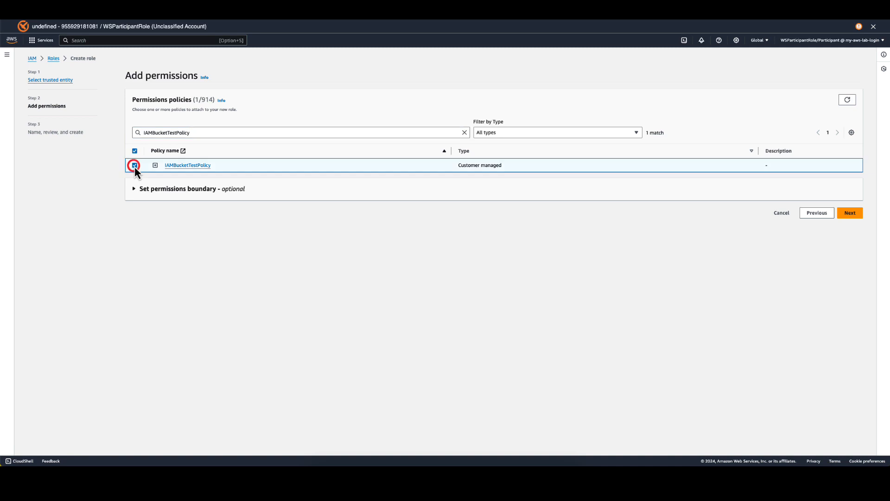
click(851, 213)
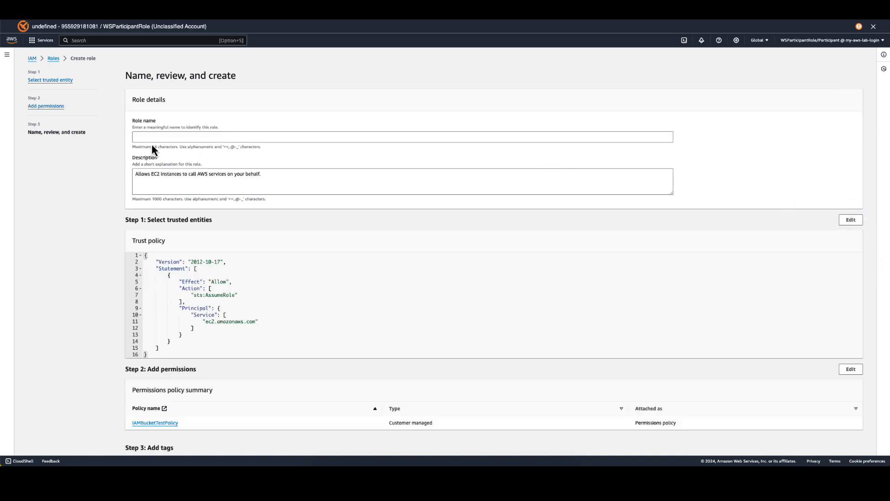
Name the role IAMBucketTestRole and create it.
click(144, 135)
text(IAMBucketTestRole)
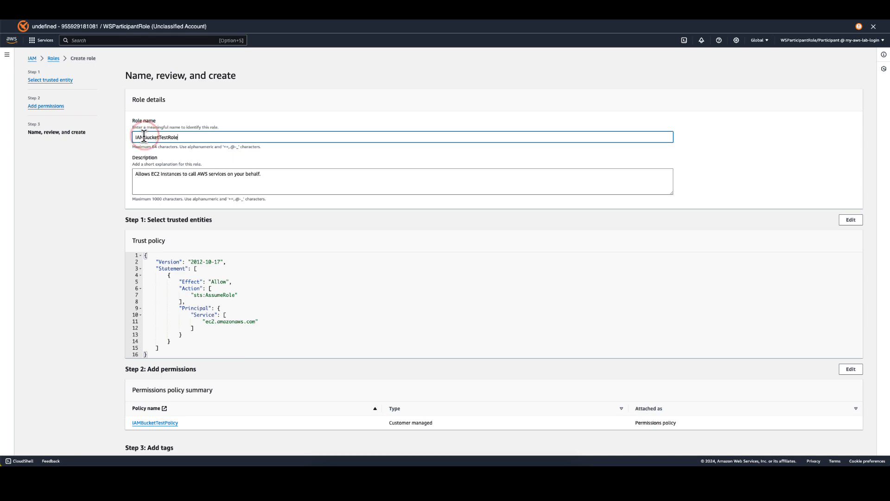
scroll(830, 360, down, 3)
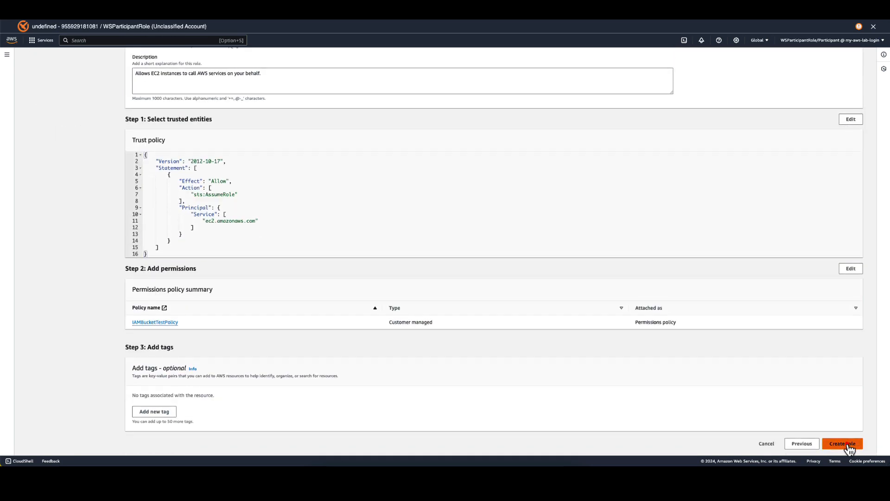
click(849, 444)
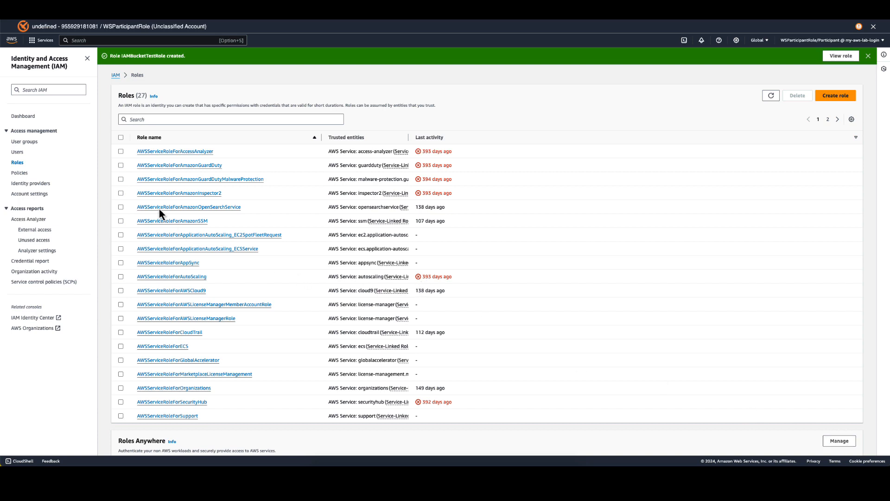
Connect to the EC2 prod-instance through EC2 Instance Connect as ec2-user and run aws s3 ls to test its bucket access.
click(13, 41)
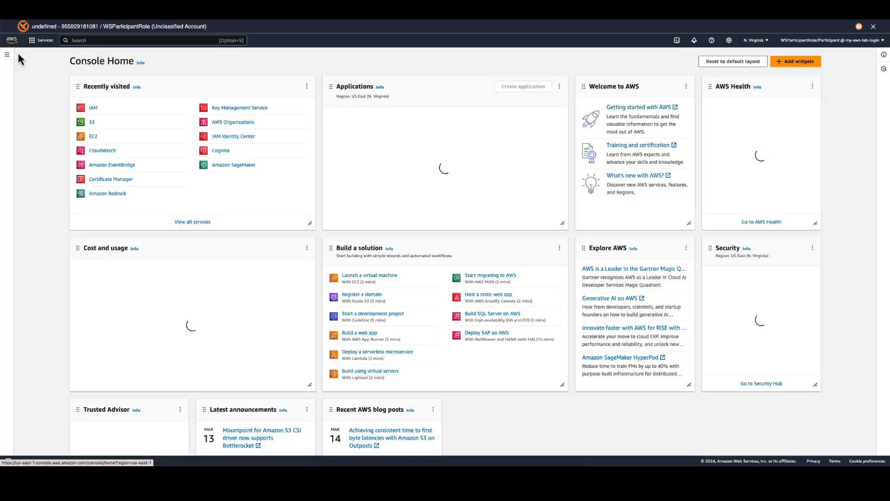
click(95, 138)
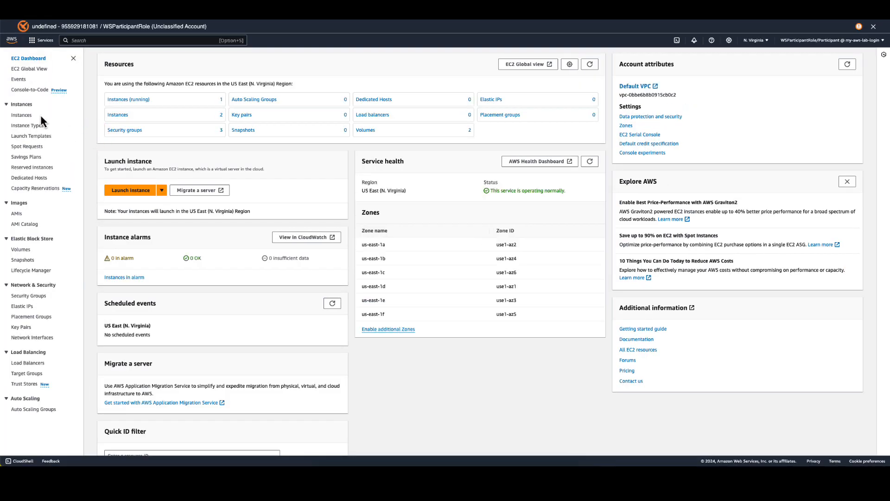
click(22, 115)
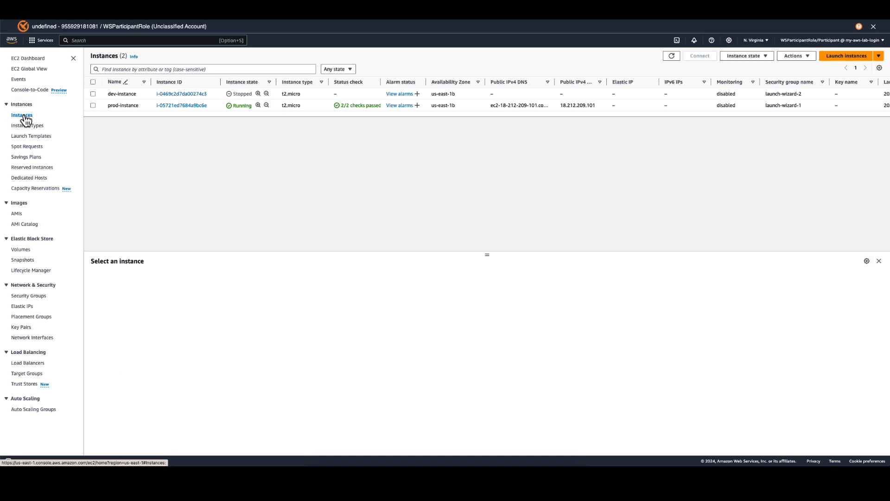
click(93, 106)
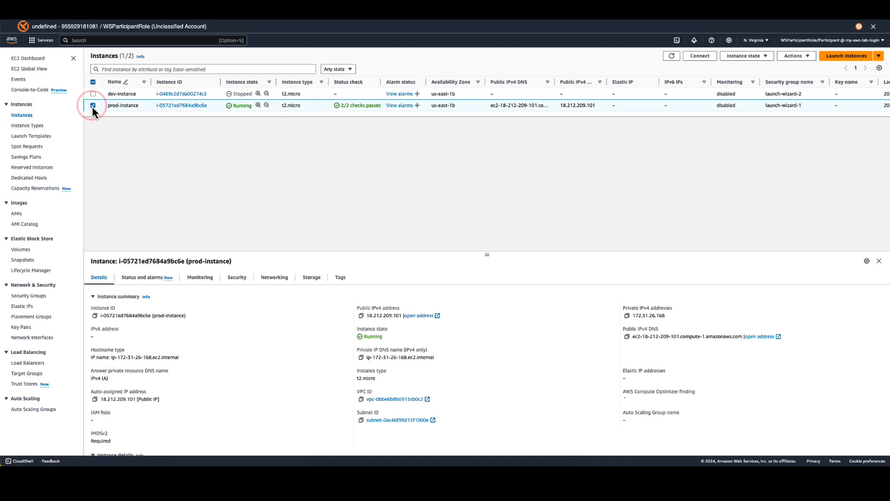
click(685, 56)
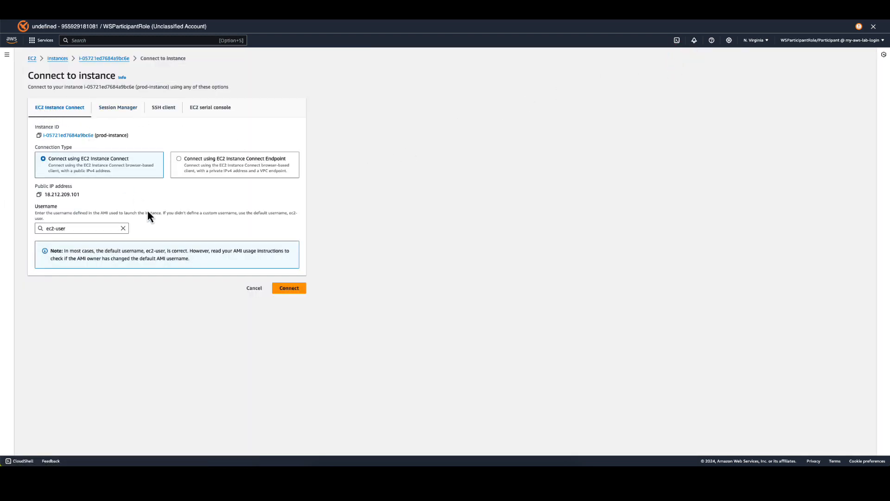
click(289, 289)
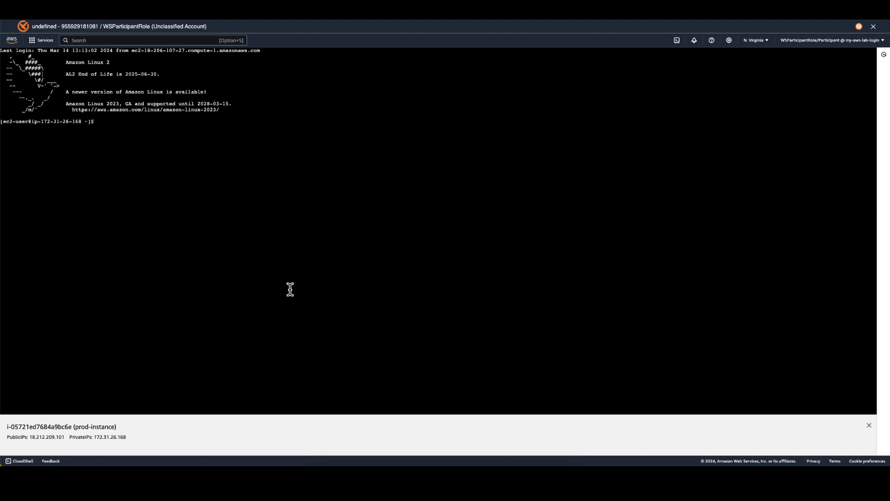
click(188, 196)
text(aws s3 ls)
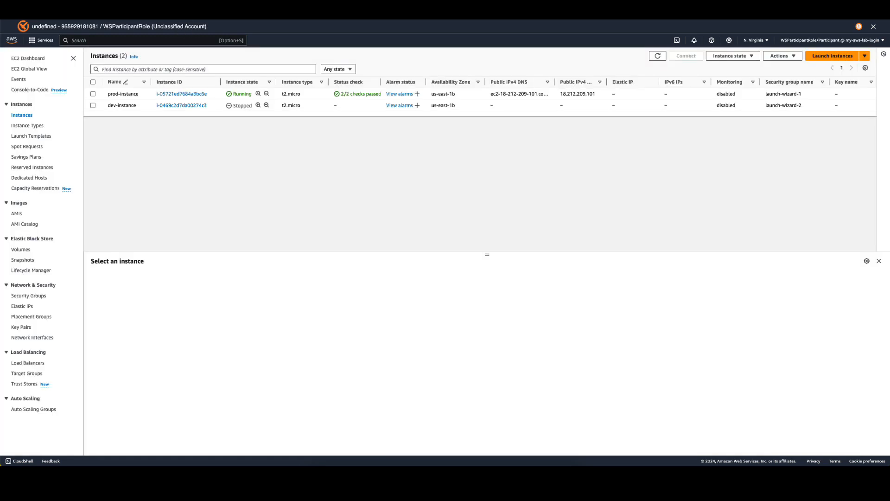
Attach the IAM role IAMBucketTestRole to the EC2 prod-instance.
click(90, 94)
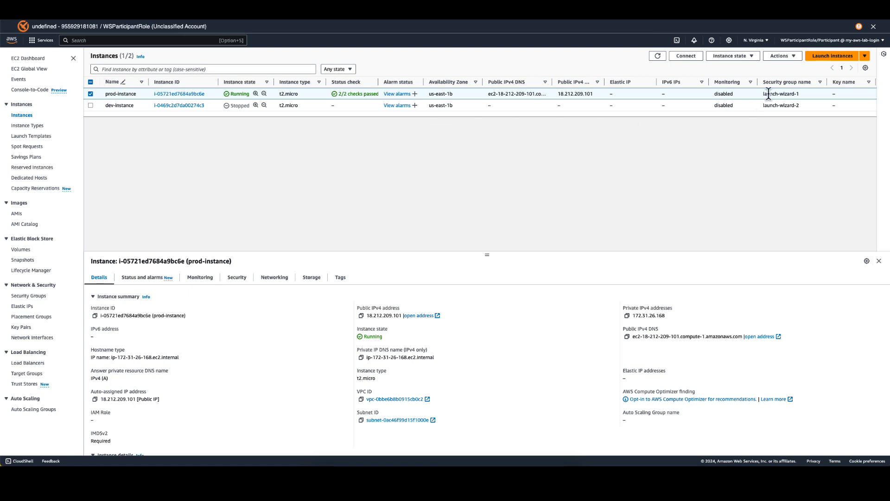
click(792, 58)
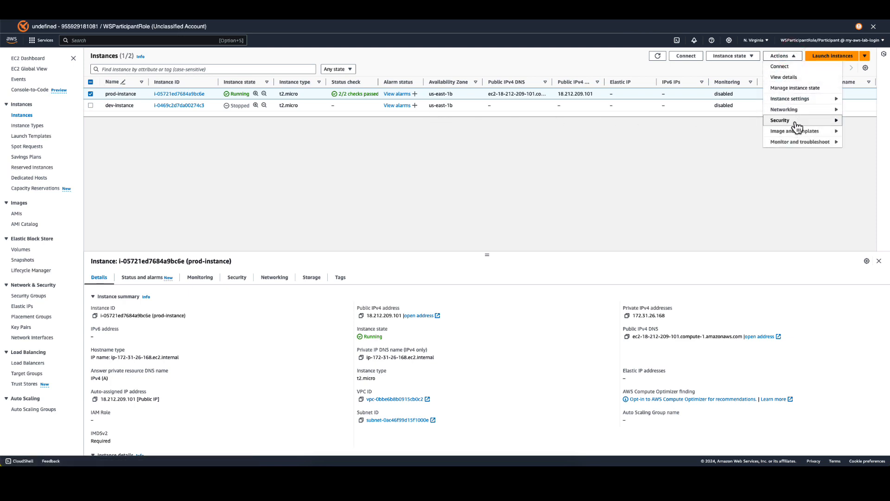
mouse_move(795, 123)
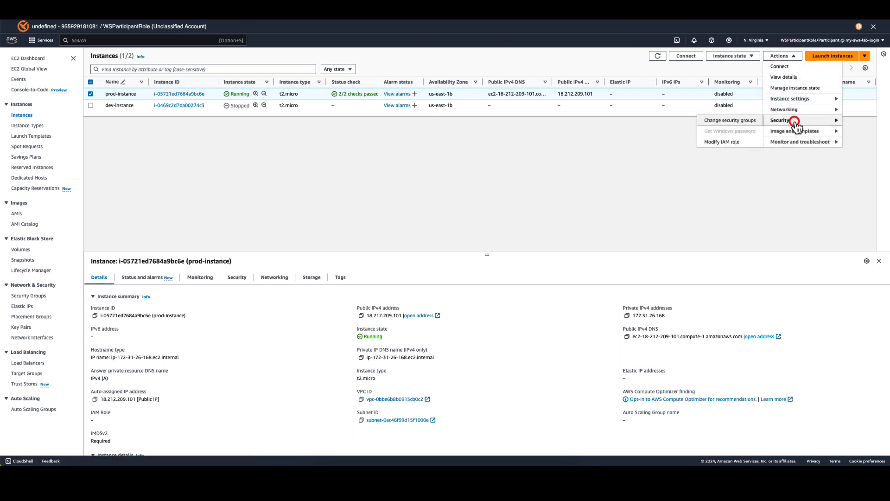
click(716, 143)
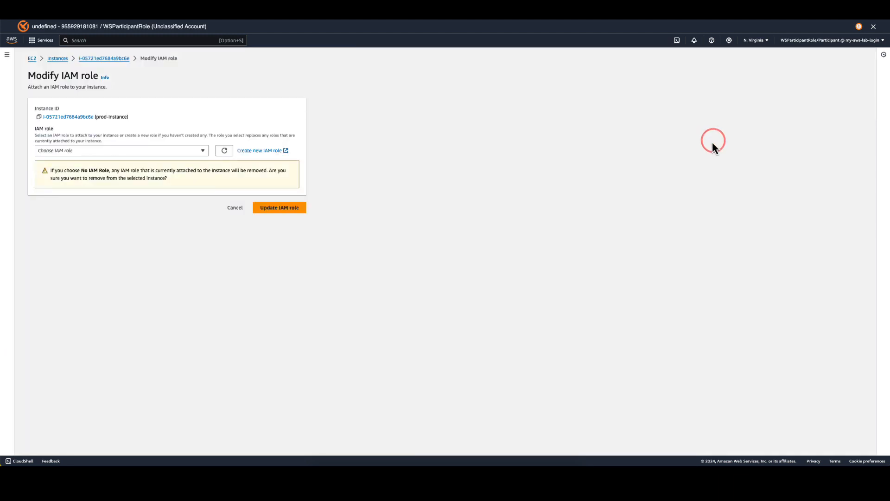
click(202, 152)
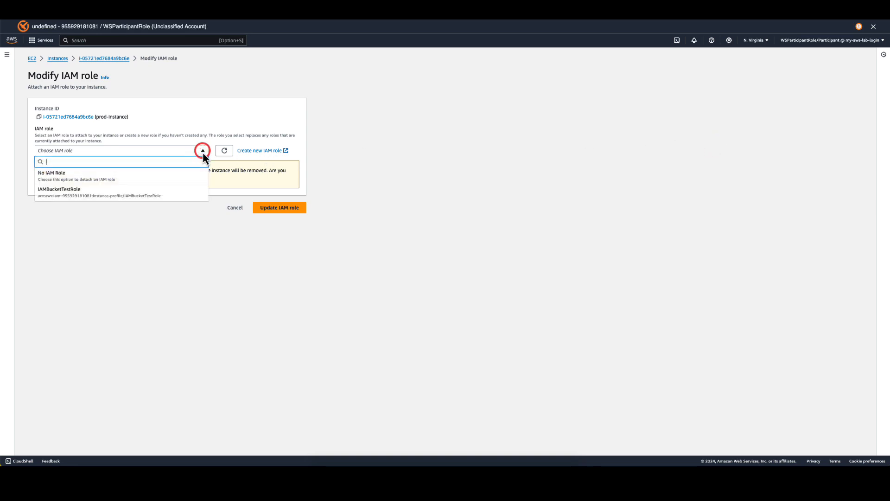
click(82, 193)
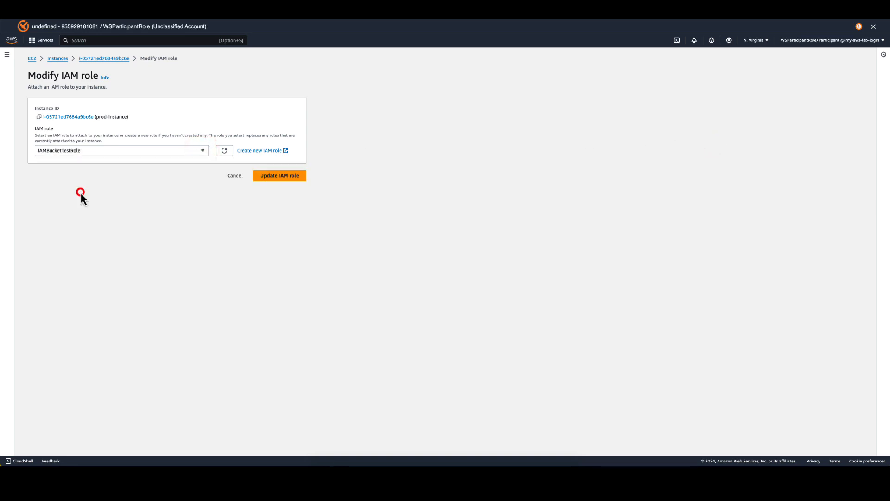
click(278, 178)
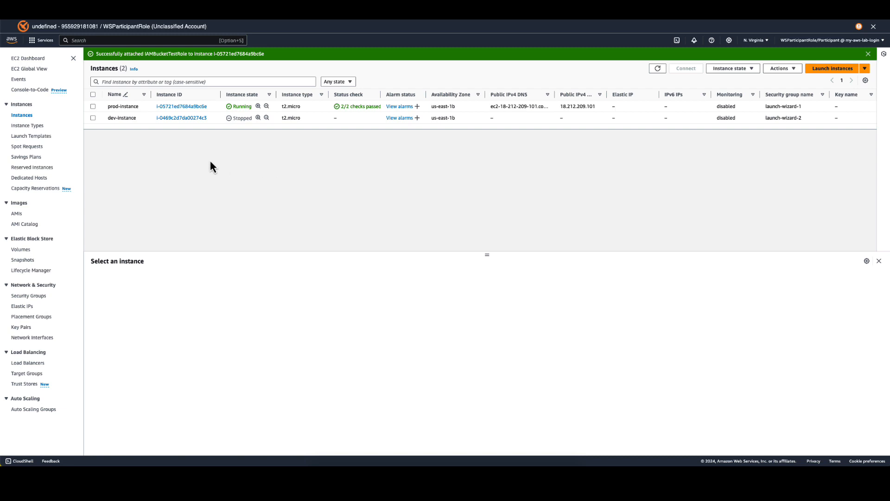
Reconnect to prod-instance through EC2 Instance Connect as ec2-user and list all S3 buckets with aws s3 ls.
click(93, 107)
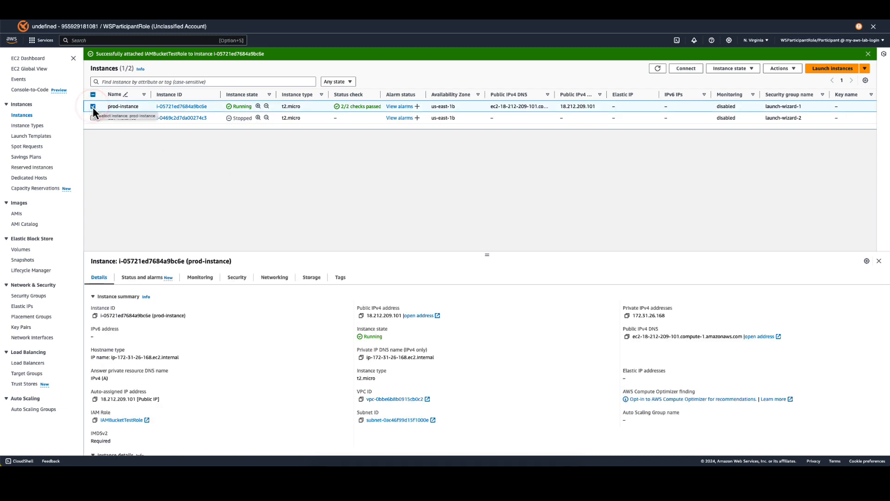
click(687, 69)
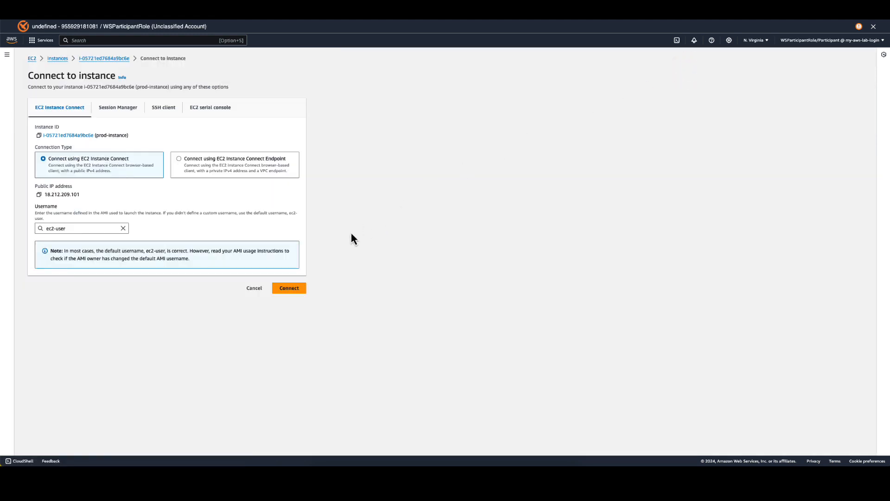
click(293, 288)
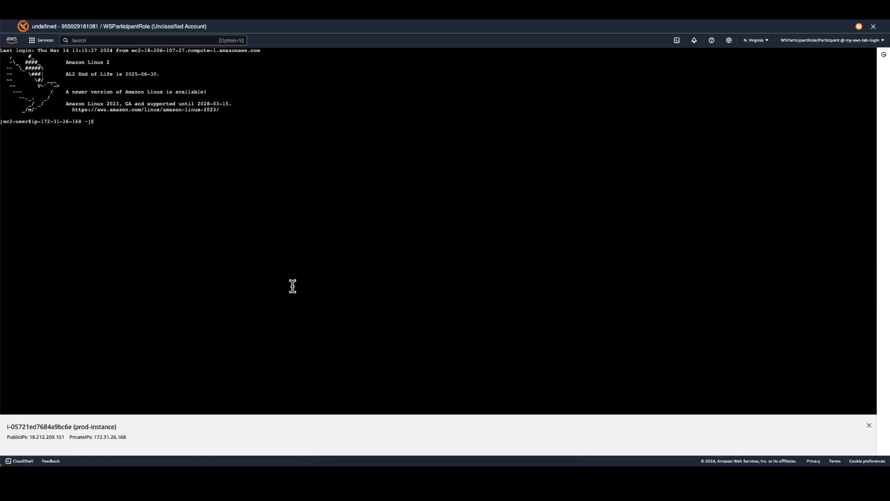
click(293, 286)
text(aws s3 ls)
key(Return)
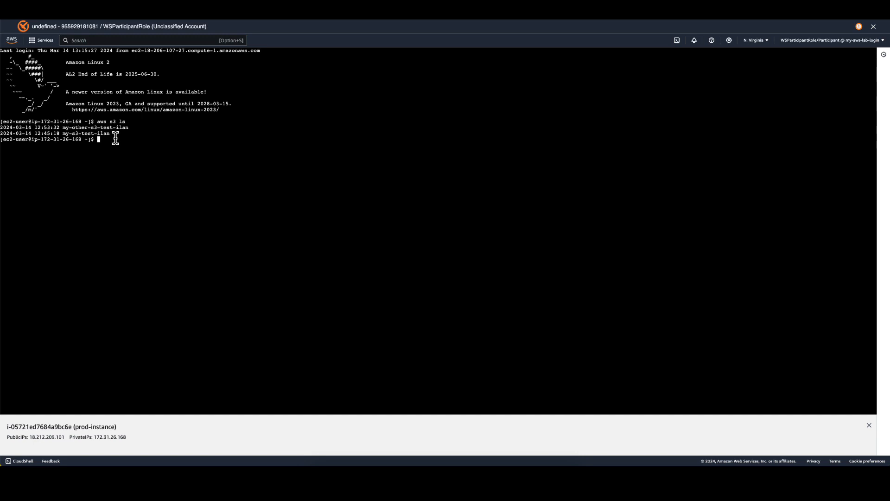
List the contents of the bucket my-s3-test-ilan with aws s3 ls to test the role's access.
text(aws s3 ls)
text(my-s3-test-ilan)
key(Return)
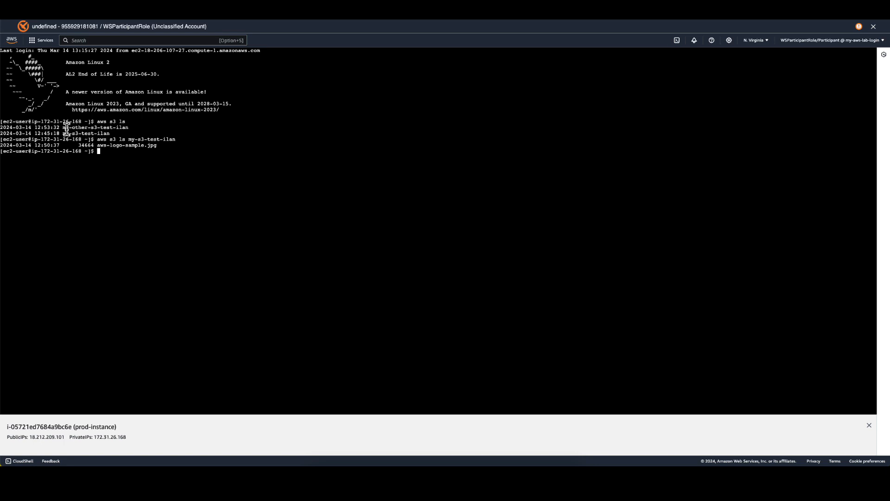
Copy the bucket name my-other-s3-test-ilan and rerun aws s3 ls against that bucket to test access to it.
drag(63, 127, 128, 128)
key(super+c)
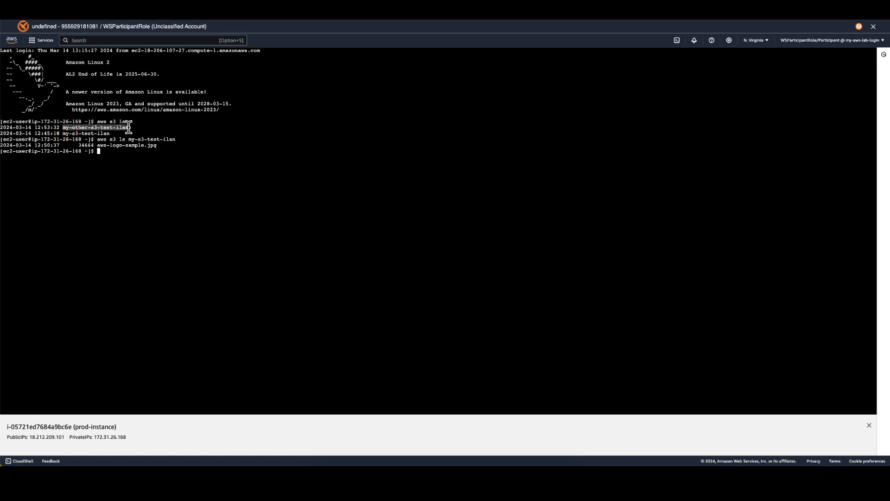
click(120, 152)
key(Up)
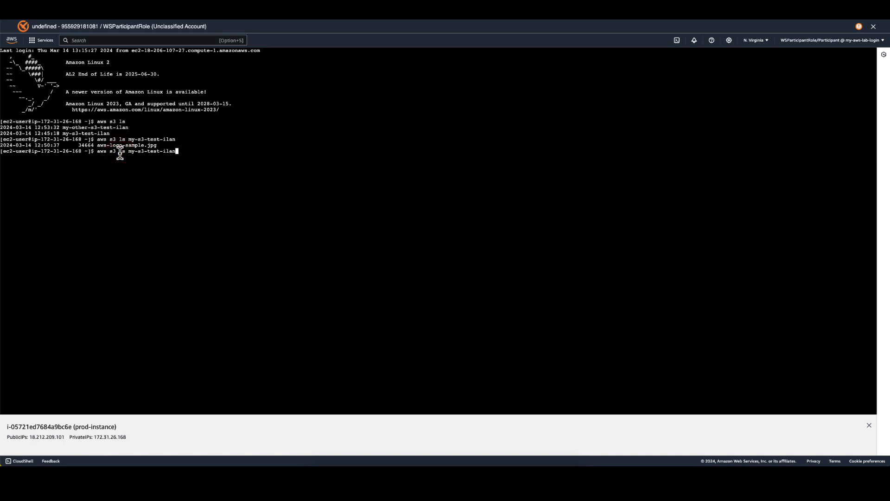
key(BackSpace)
key(BackSpace)
key(BackSpace)
key(BackSpace)
key(BackSpace)
key(BackSpace)
key(BackSpace)
key(BackSpace)
key(BackSpace)
key(BackSpace)
key(BackSpace)
key(BackSpace)
key(BackSpace)
key(BackSpace)
key(BackSpace)
key(super+v)
key(Return)
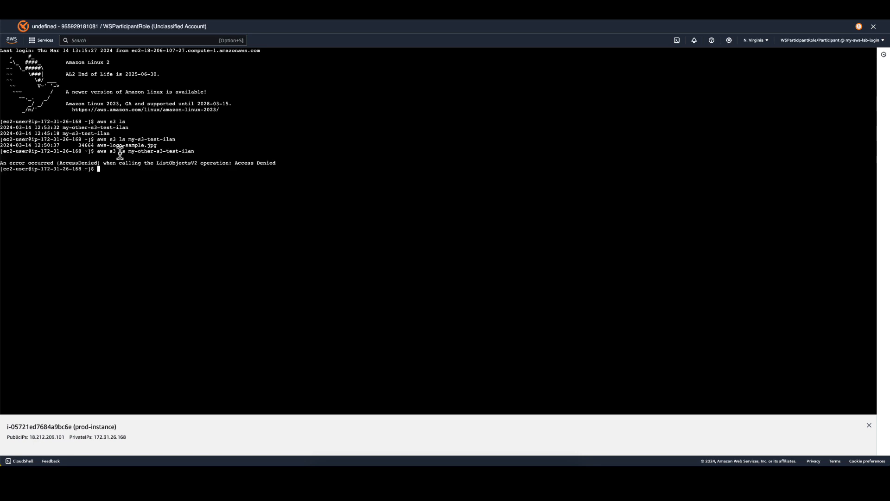